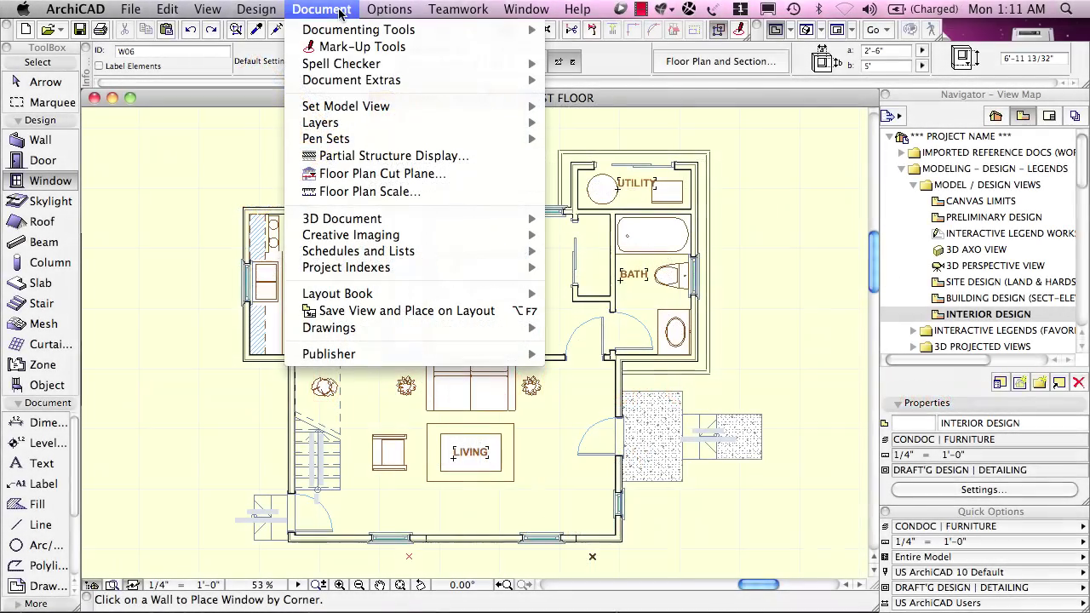
# Open the model view layer settings and examine the naming of the A | * MASTER - MODULE | BUILDINGS layer.
pyautogui.moveTo(336, 124)
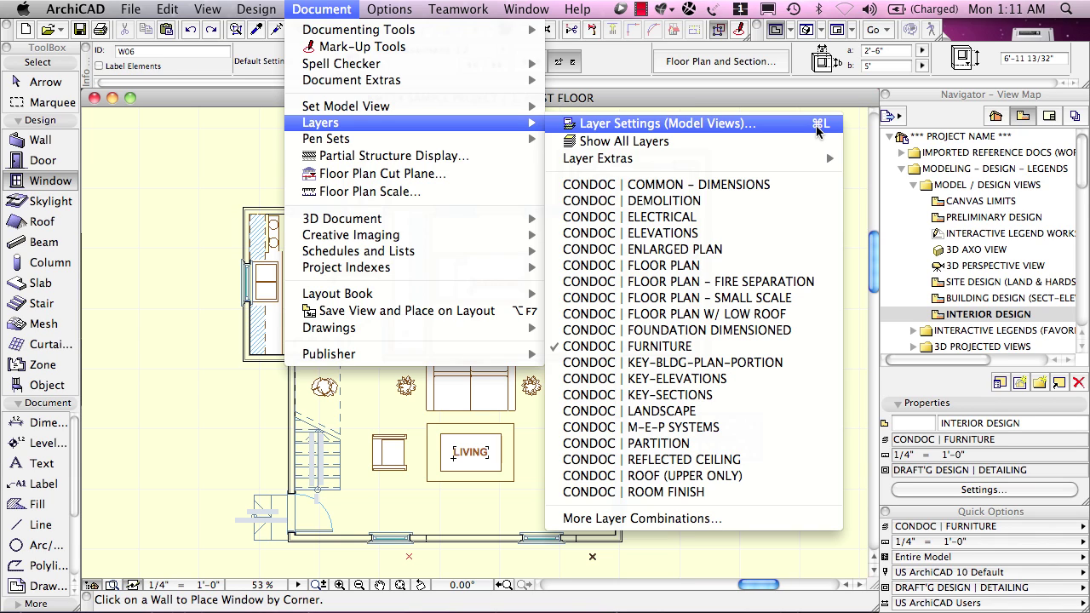
pyautogui.click(816, 126)
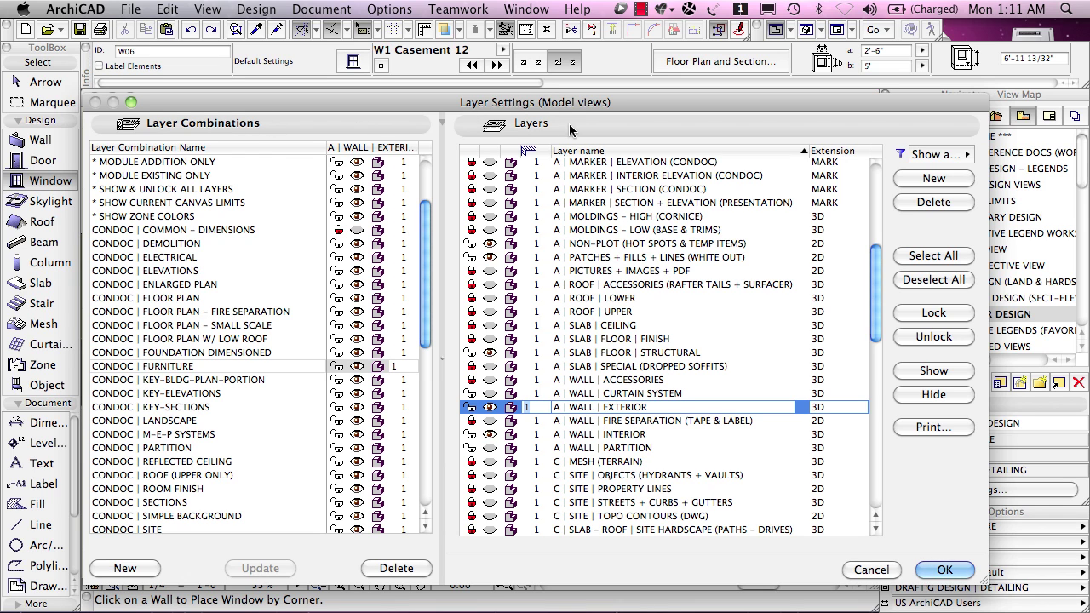
pyautogui.moveTo(881, 312); pyautogui.dragTo(886, 218)
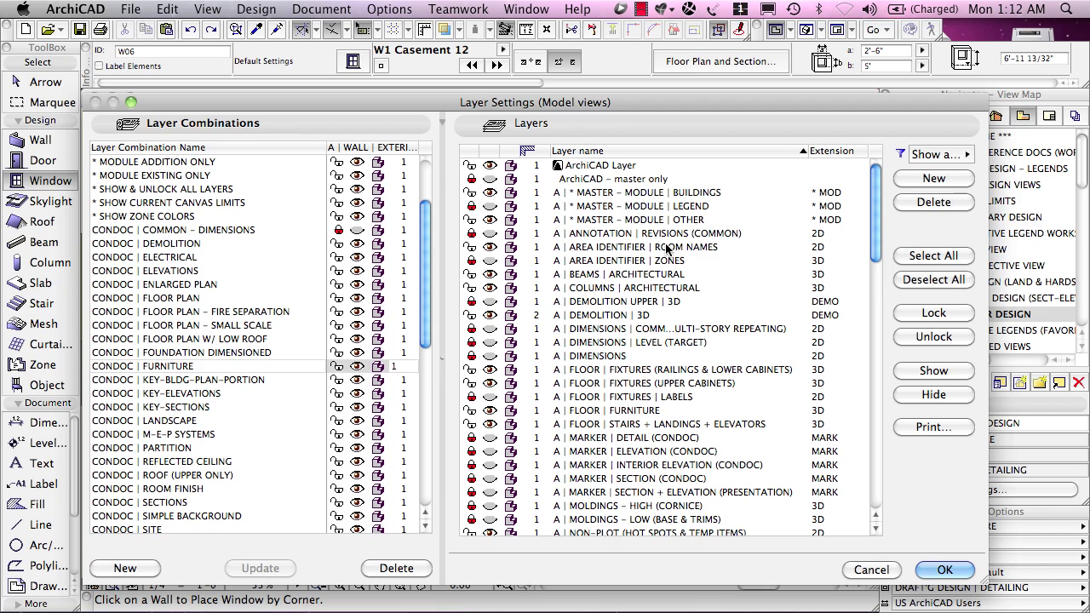
pyautogui.click(619, 194)
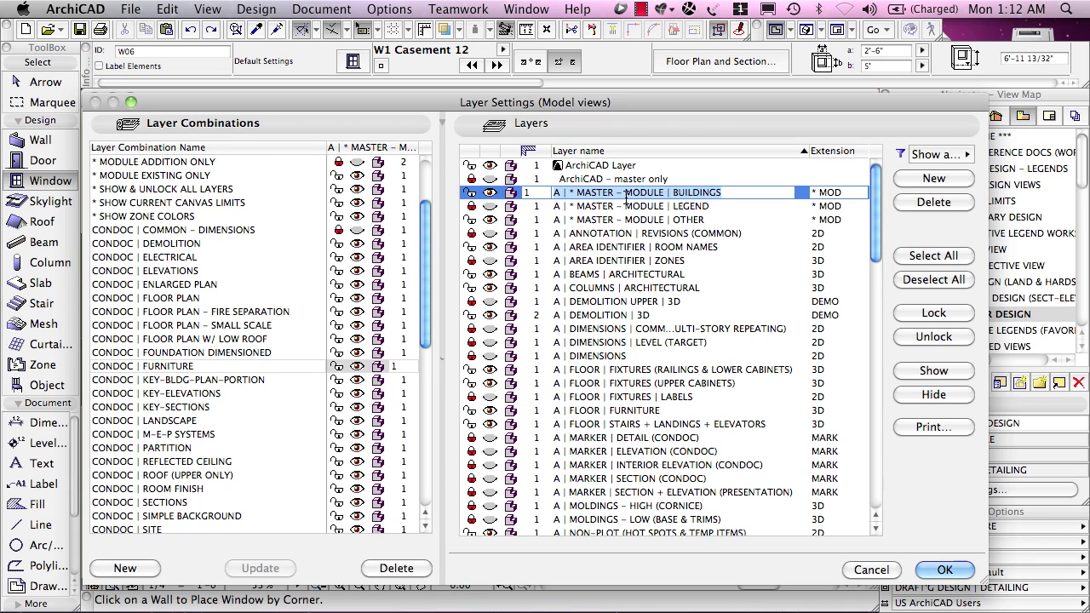
pyautogui.moveTo(691, 193); pyautogui.dragTo(731, 193)
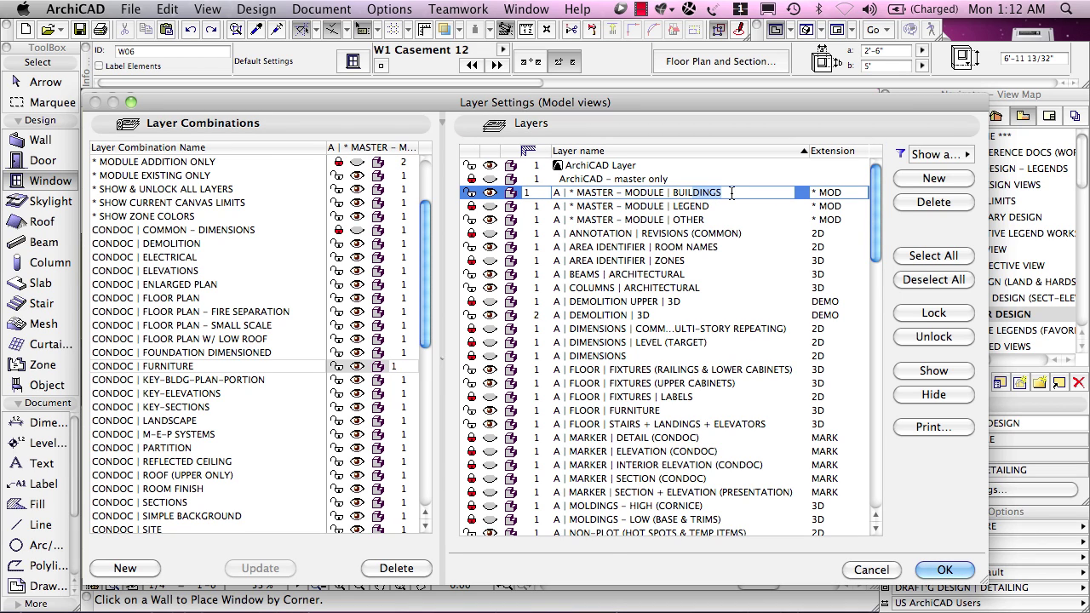
pyautogui.click(732, 192)
pyautogui.click(557, 192)
pyautogui.moveTo(554, 192); pyautogui.dragTo(725, 192)
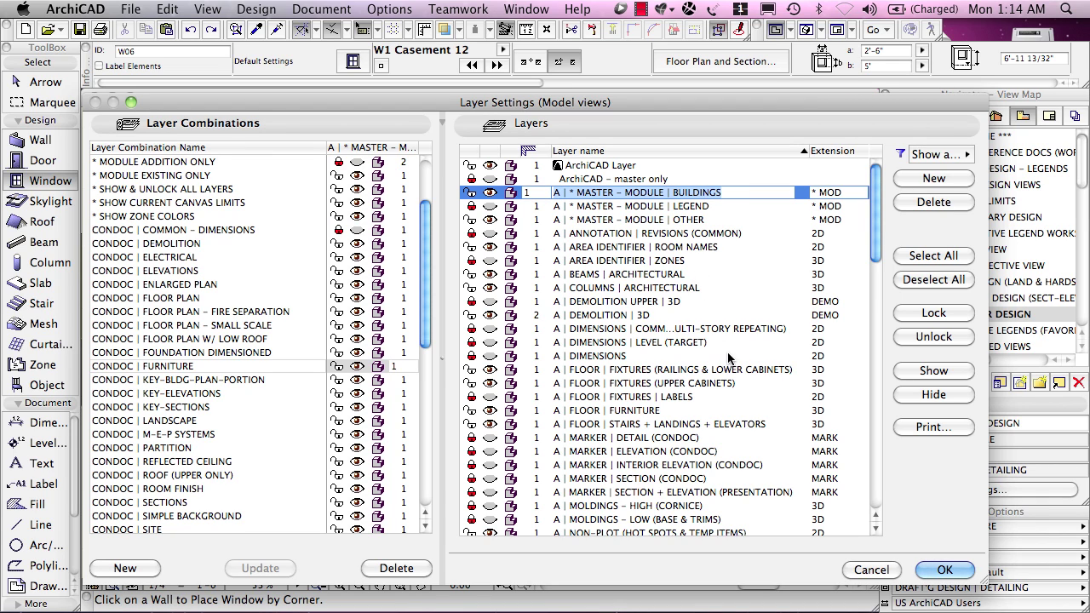
# Examine the lower-cabinet fixtures and furniture floor layers across the layer combinations, including CONDOC | FLOOR PLAN and CONDOC | SITE.
pyautogui.click(632, 370)
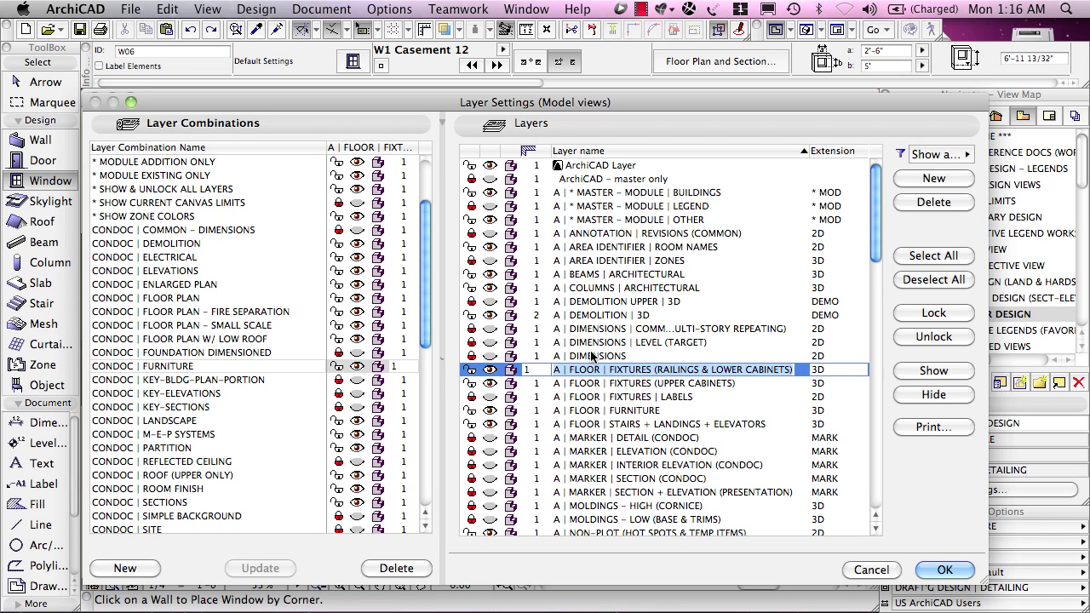
pyautogui.click(660, 412)
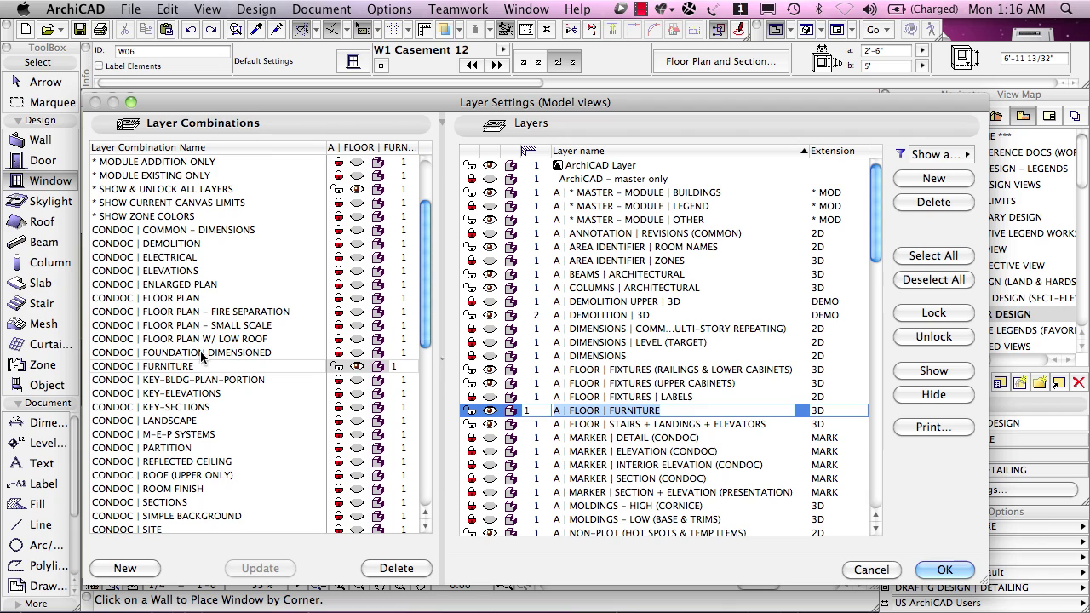
pyautogui.click(188, 298)
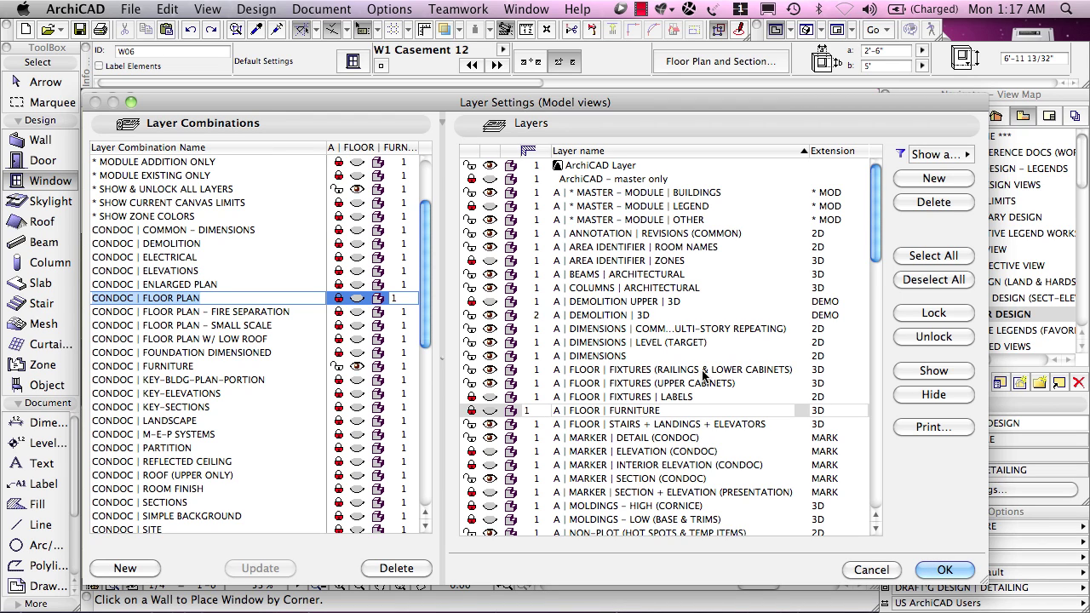
pyautogui.click(703, 375)
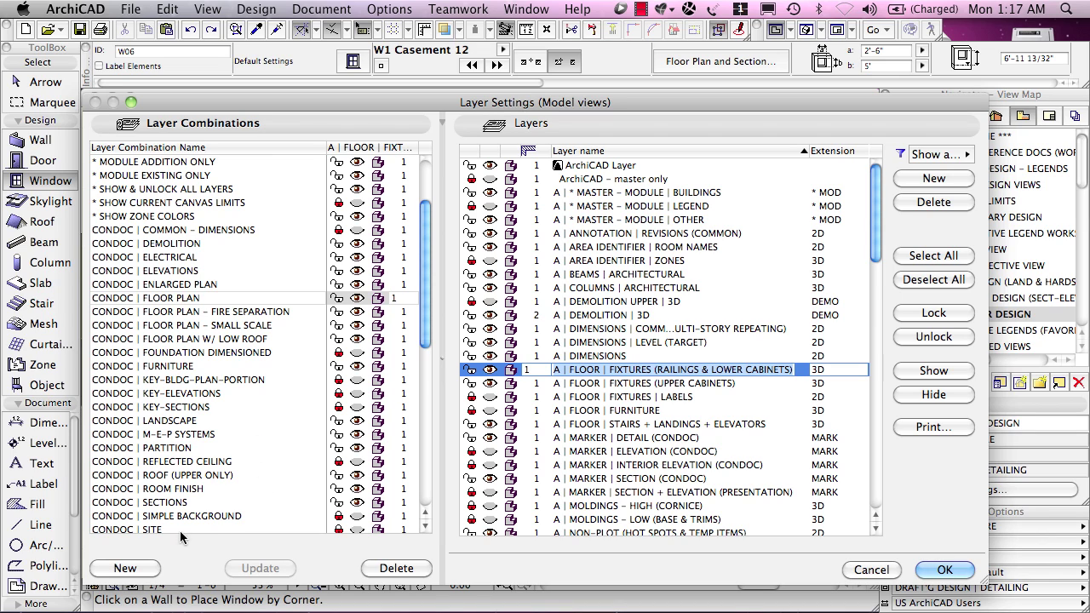
pyautogui.click(152, 529)
pyautogui.click(152, 529)
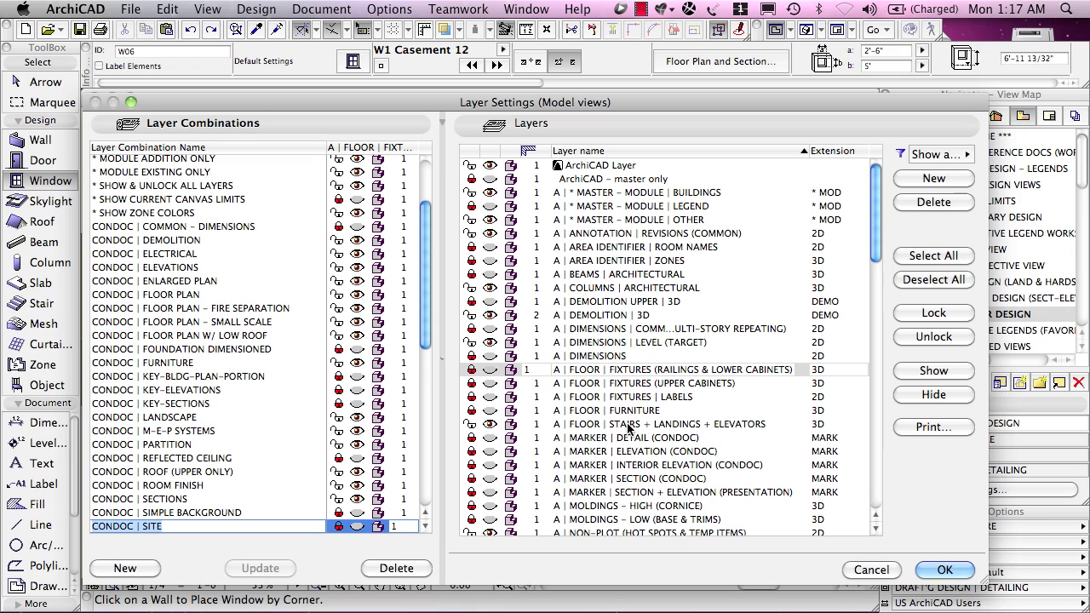
pyautogui.click(703, 369)
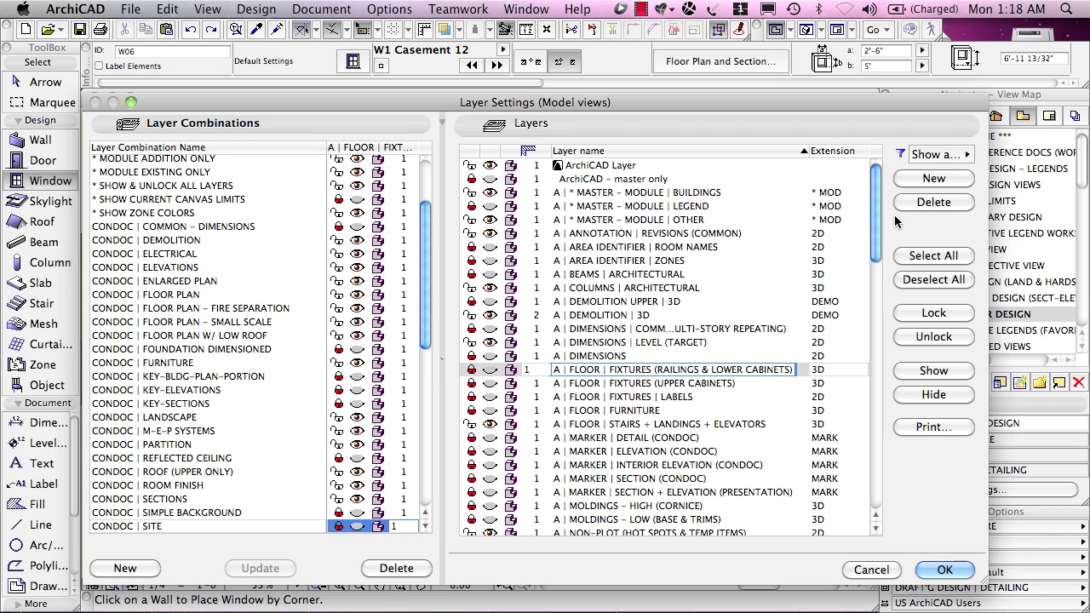
# Check the lock and visibility status of the exterior wall, lower roof and structural floor slab layers across all layer combinations.
pyautogui.moveTo(877, 239); pyautogui.dragTo(879, 315)
pyautogui.click(614, 422)
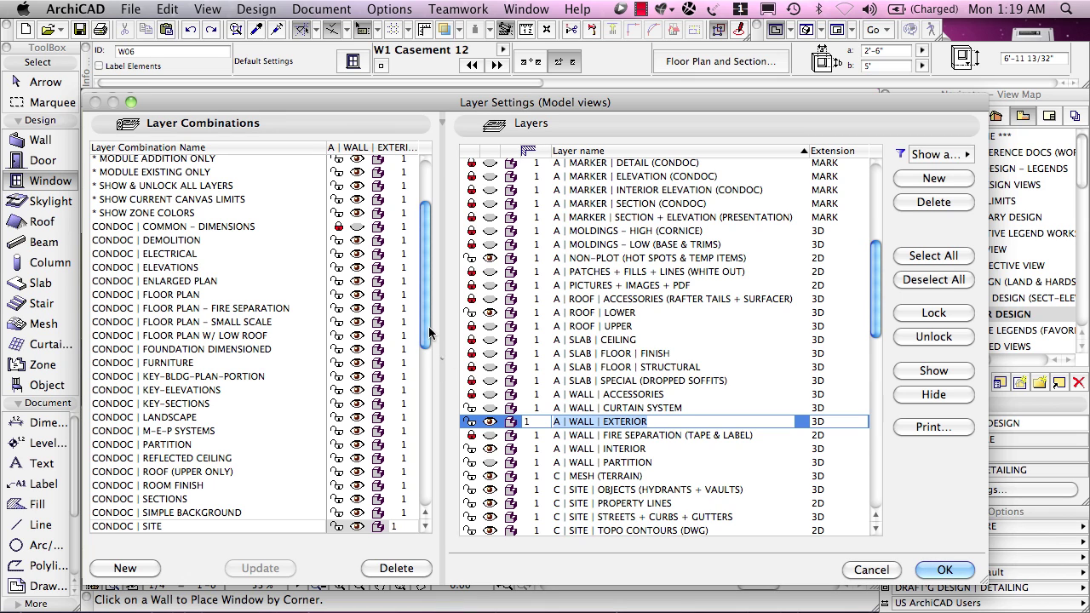
pyautogui.moveTo(429, 326); pyautogui.dragTo(421, 449)
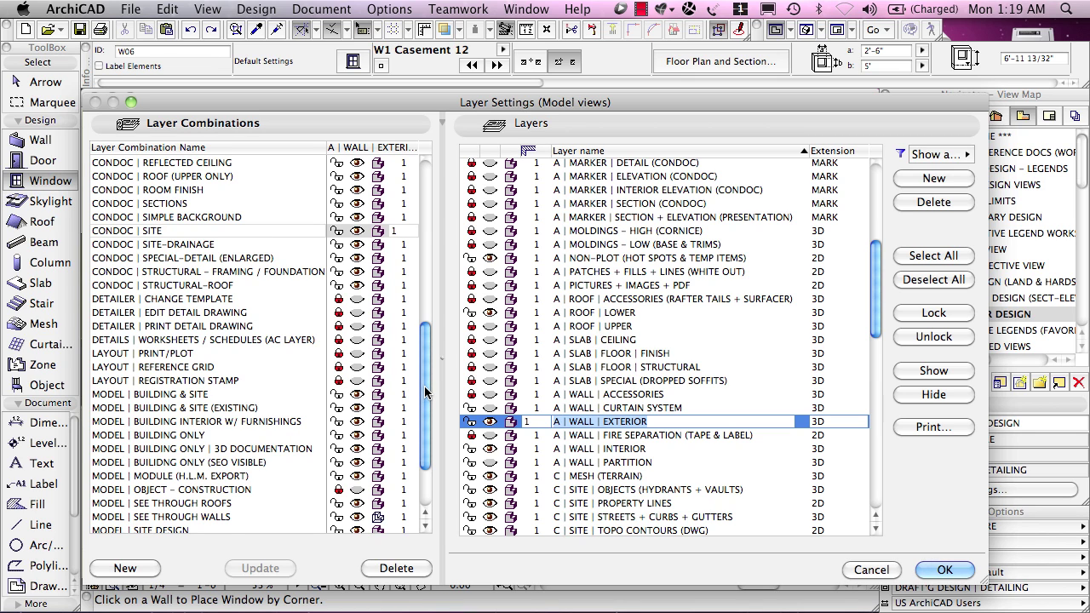
pyautogui.moveTo(426, 392); pyautogui.dragTo(423, 242)
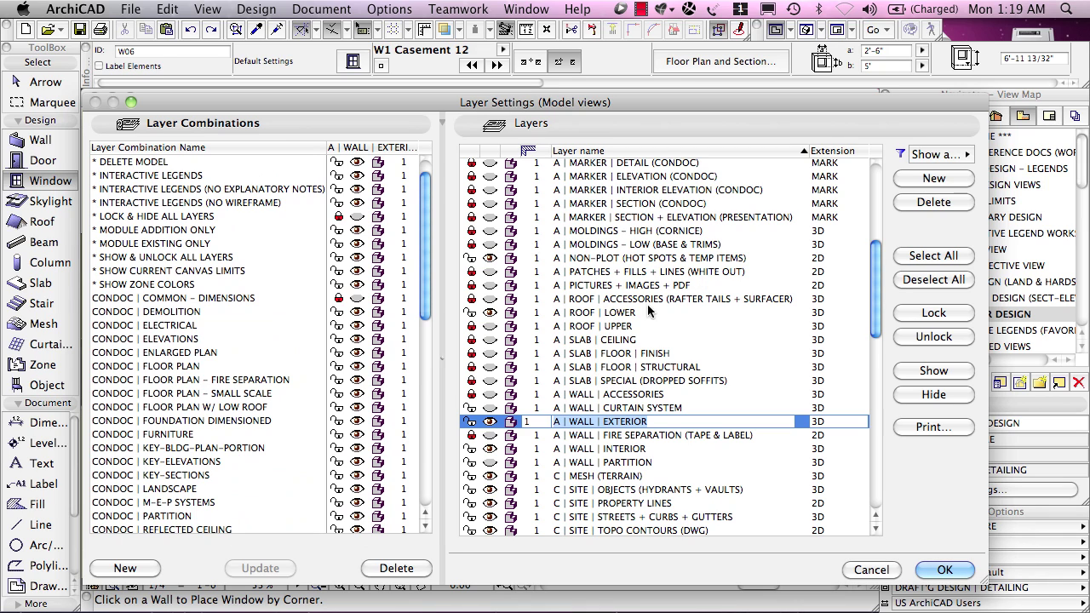
pyautogui.click(618, 313)
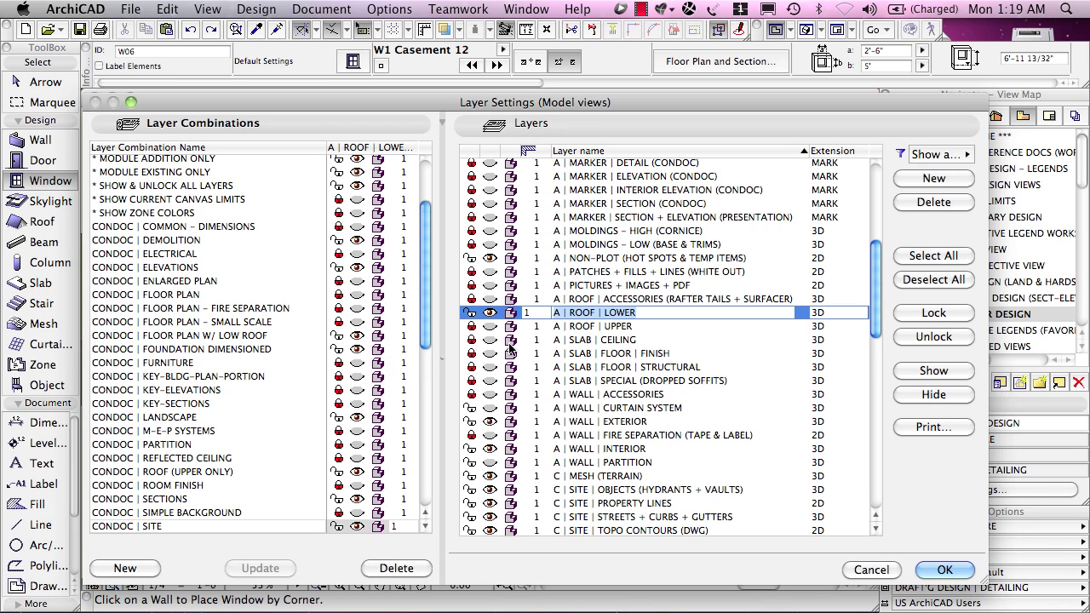
pyautogui.click(611, 368)
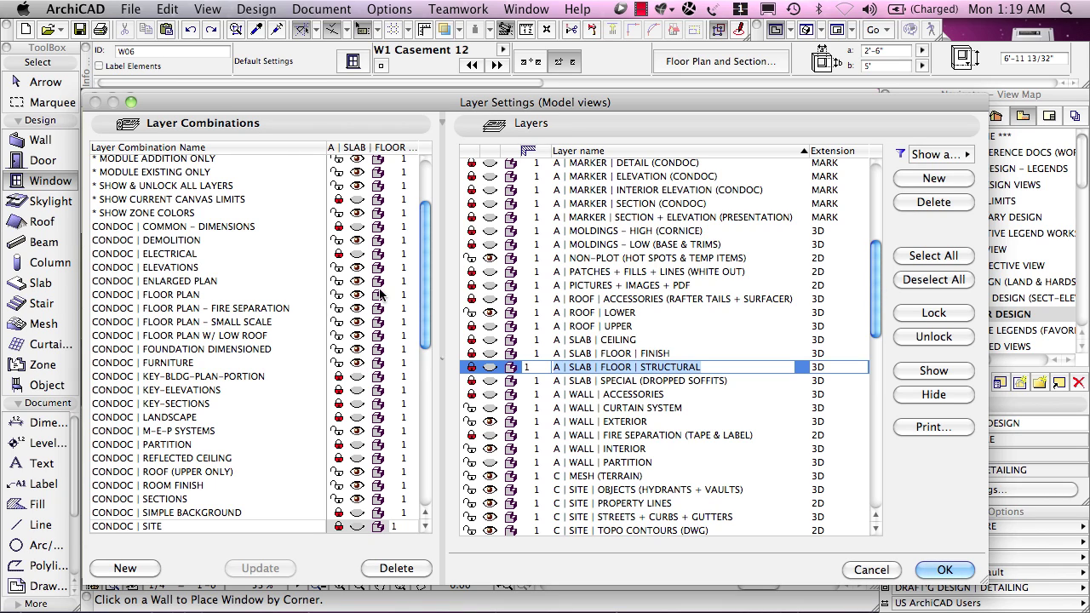
pyautogui.moveTo(426, 279); pyautogui.dragTo(425, 298)
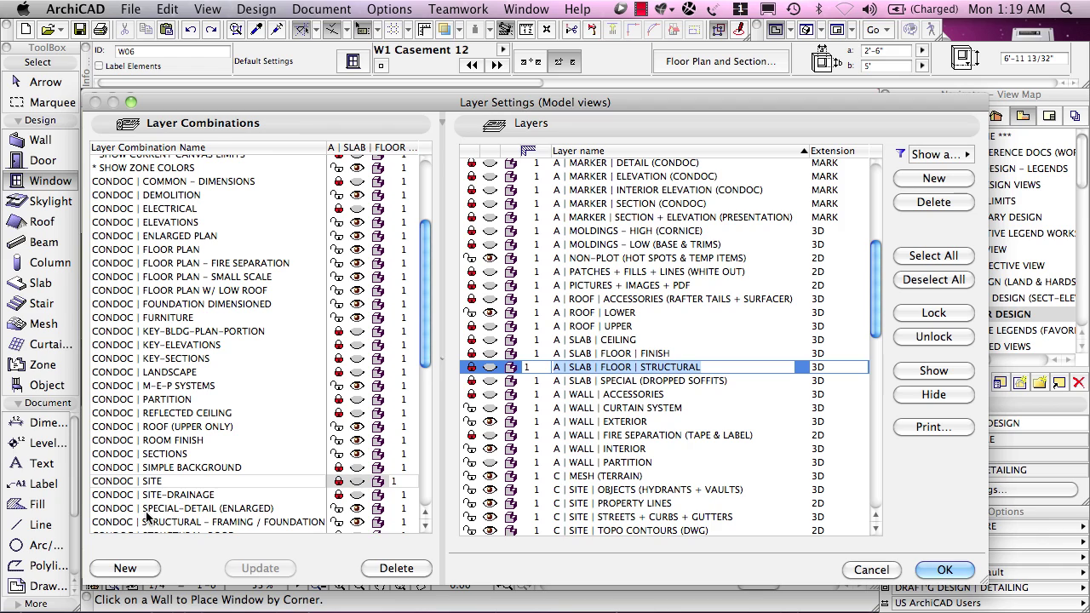
# Compare the layer visibility of the CONDOC | FURNITURE and CONDOC | FLOOR PLAN combinations.
pyautogui.click(156, 318)
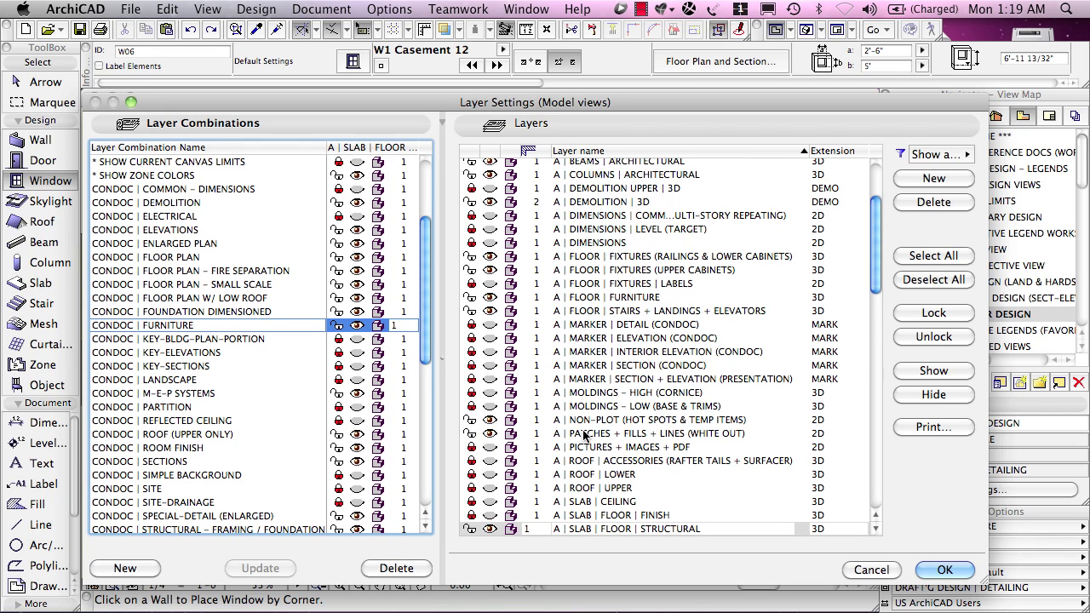
pyautogui.click(187, 257)
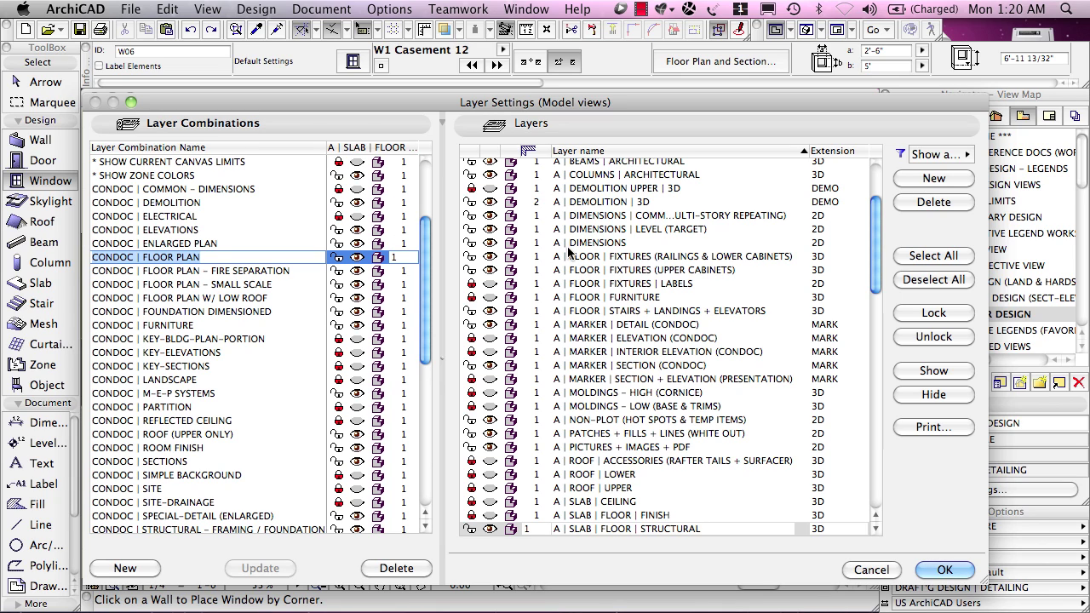
pyautogui.click(181, 327)
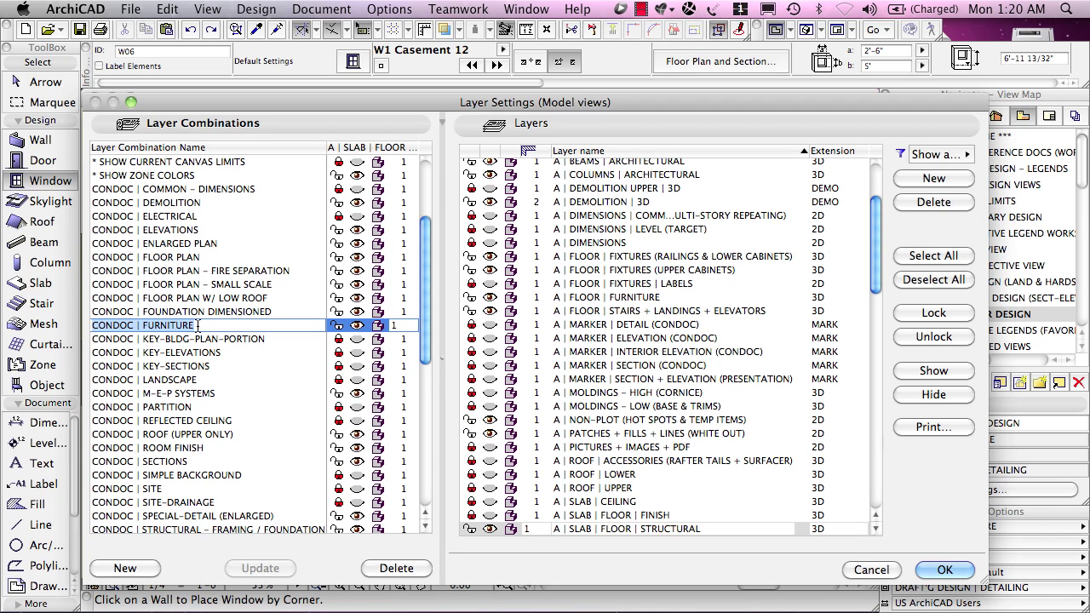
# Examine the unique U | DRAWING layers for electrical, site and ceiling against the CONDOC | ELECTRICAL and CONDOC | SITE combinations.
pyautogui.click(183, 216)
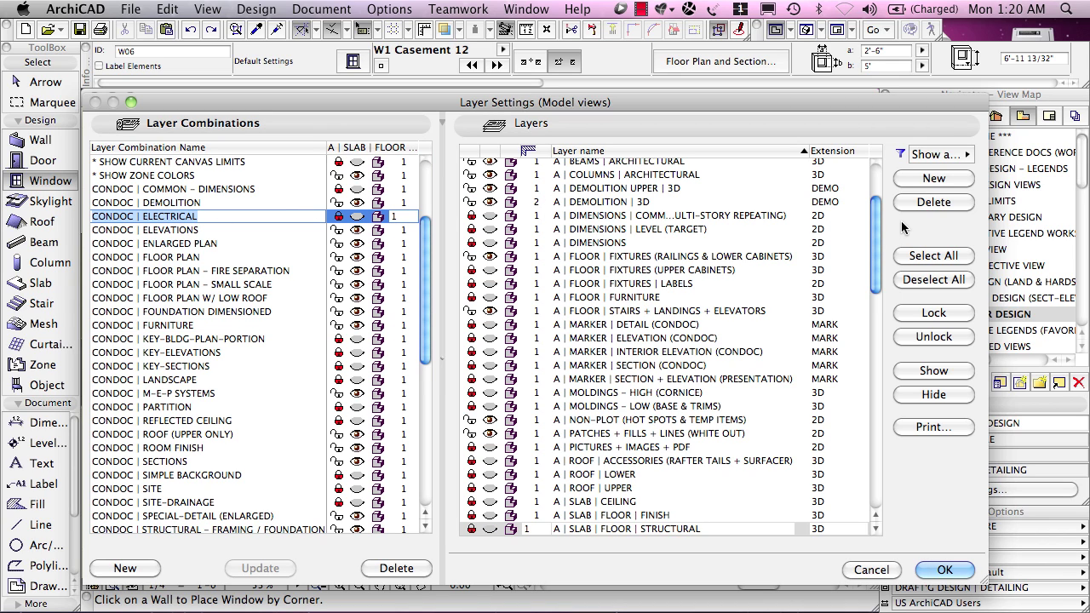
pyautogui.moveTo(877, 241); pyautogui.dragTo(856, 393)
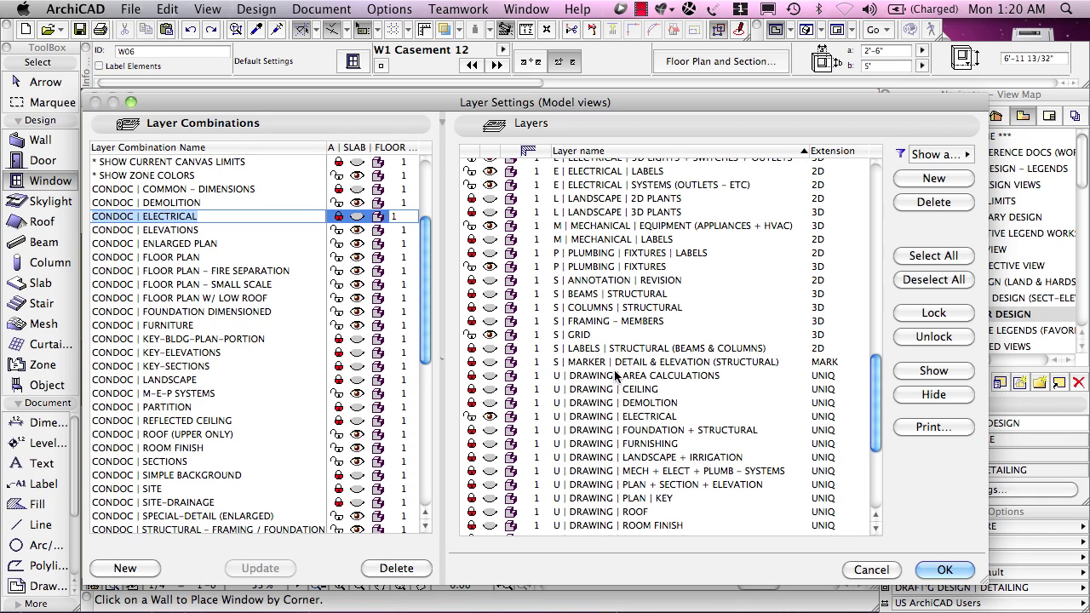
pyautogui.click(600, 417)
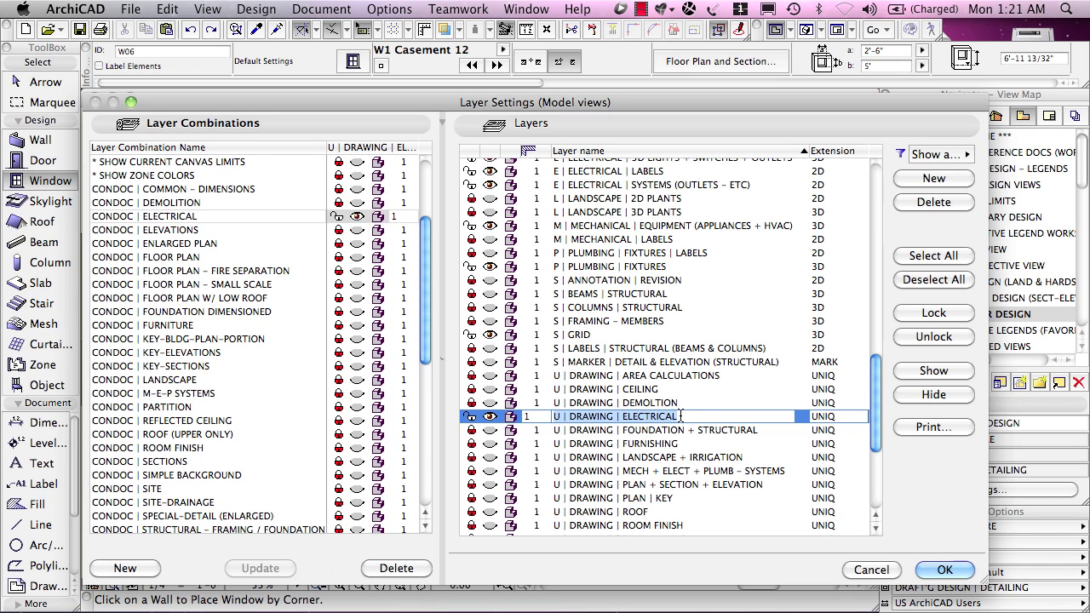
pyautogui.click(158, 492)
pyautogui.moveTo(879, 387); pyautogui.dragTo(878, 443)
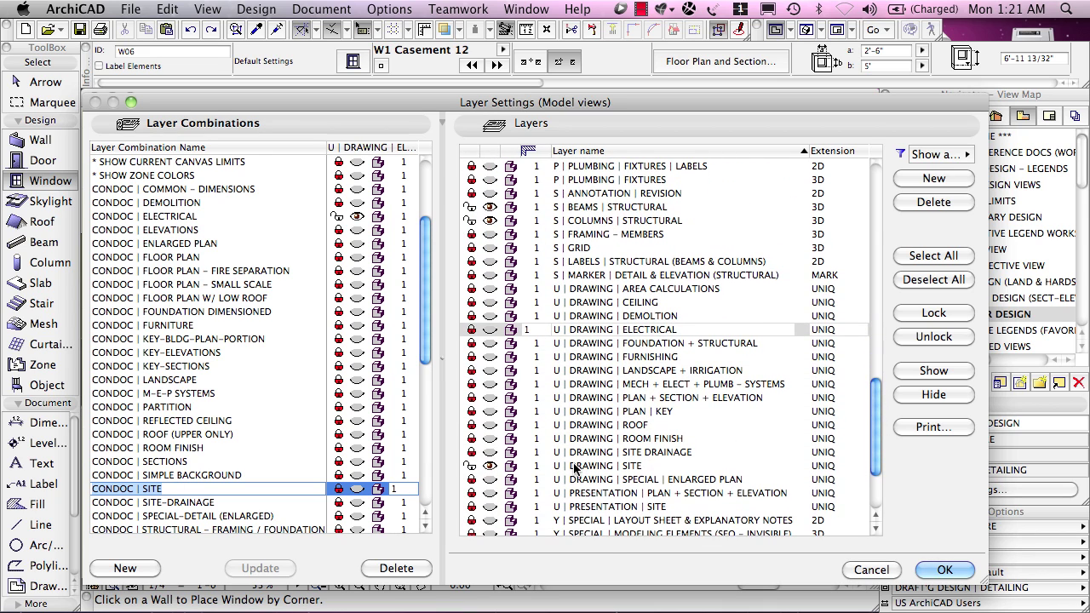
pyautogui.click(630, 467)
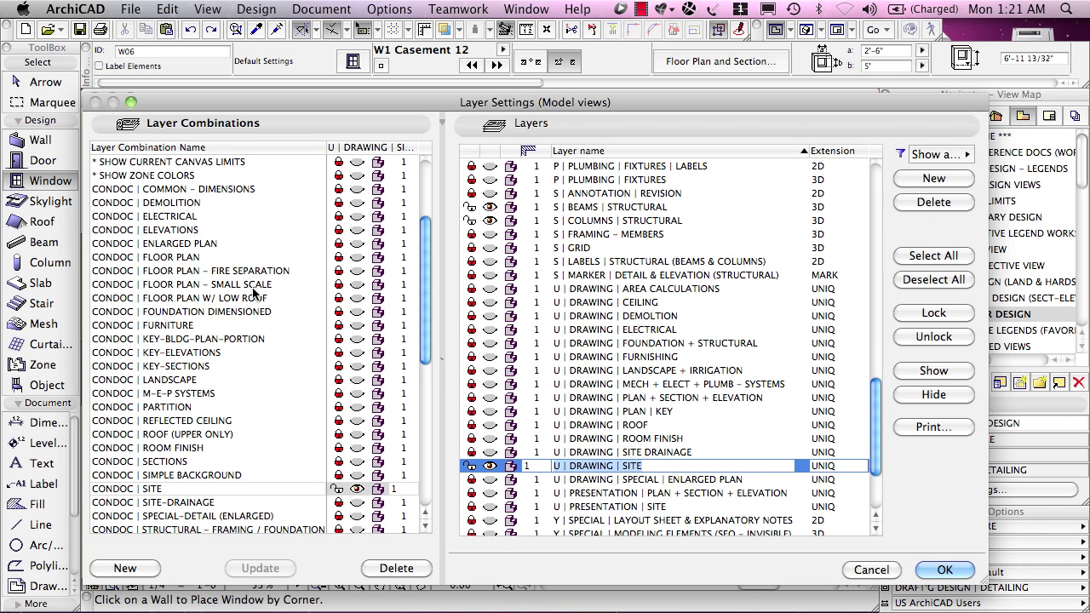
pyautogui.click(175, 217)
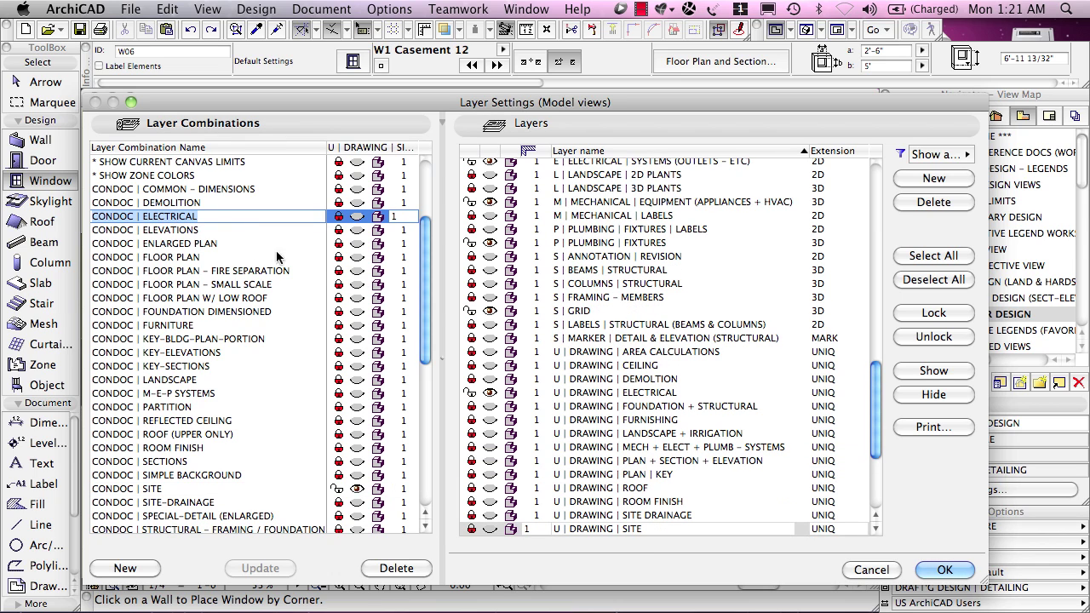
pyautogui.click(647, 392)
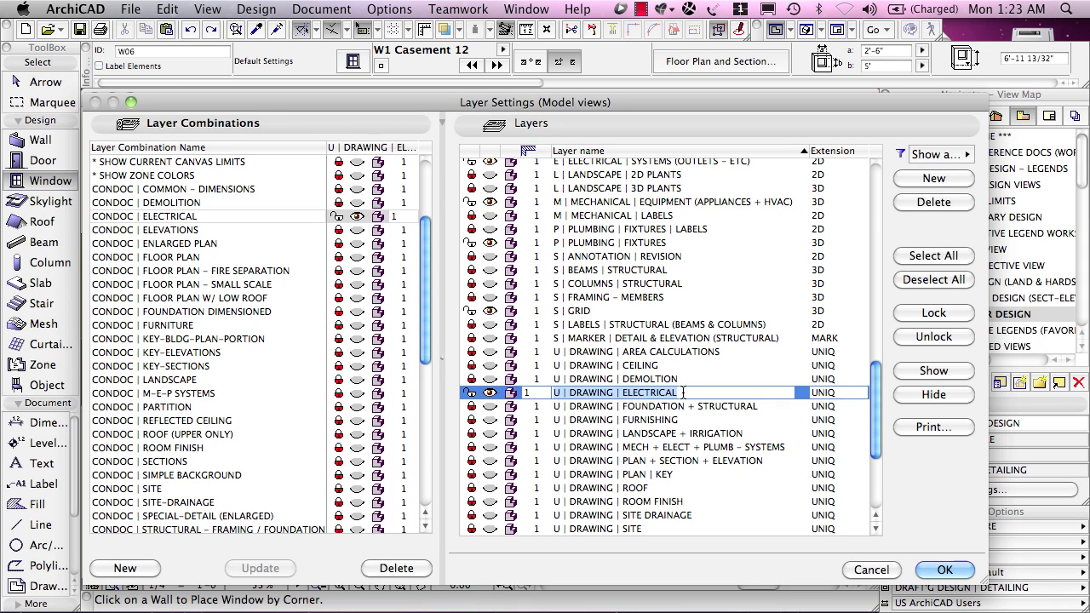
pyautogui.click(653, 365)
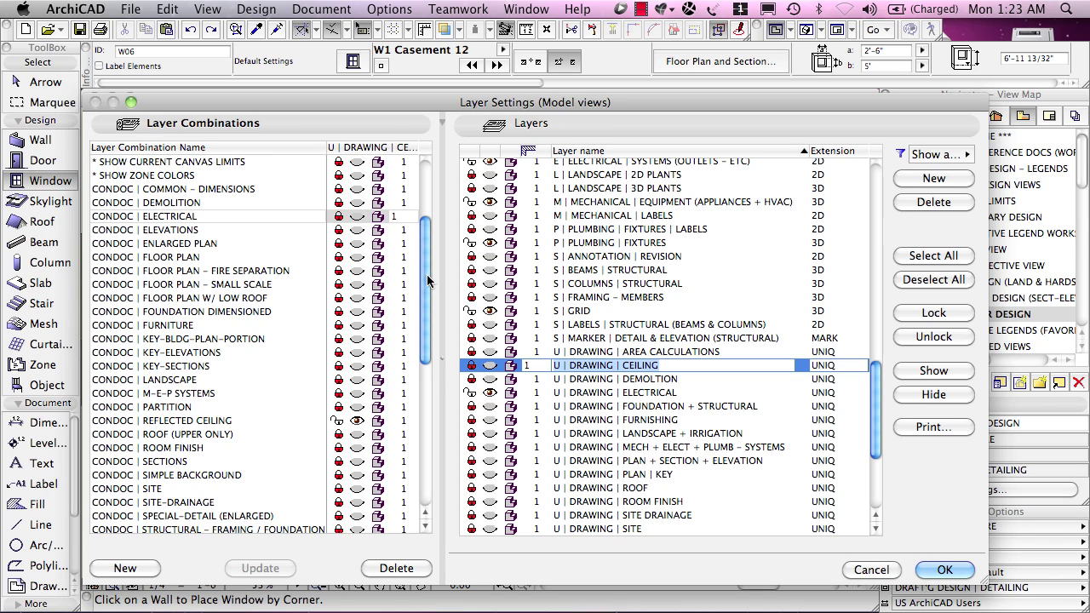
# Load the CONDOC | FLOOR PLAN combination, show the A | WALL | PARTITION layer in it, and apply the layer settings.
pyautogui.scroll(3, 430, 238)
pyautogui.scroll(2, 430, 238)
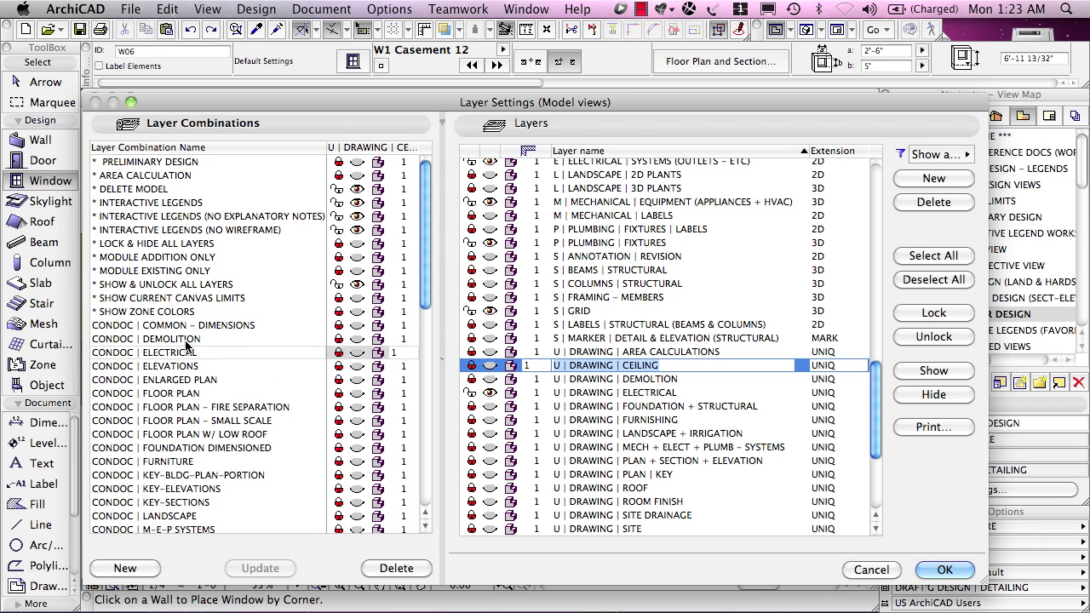
pyautogui.click(171, 394)
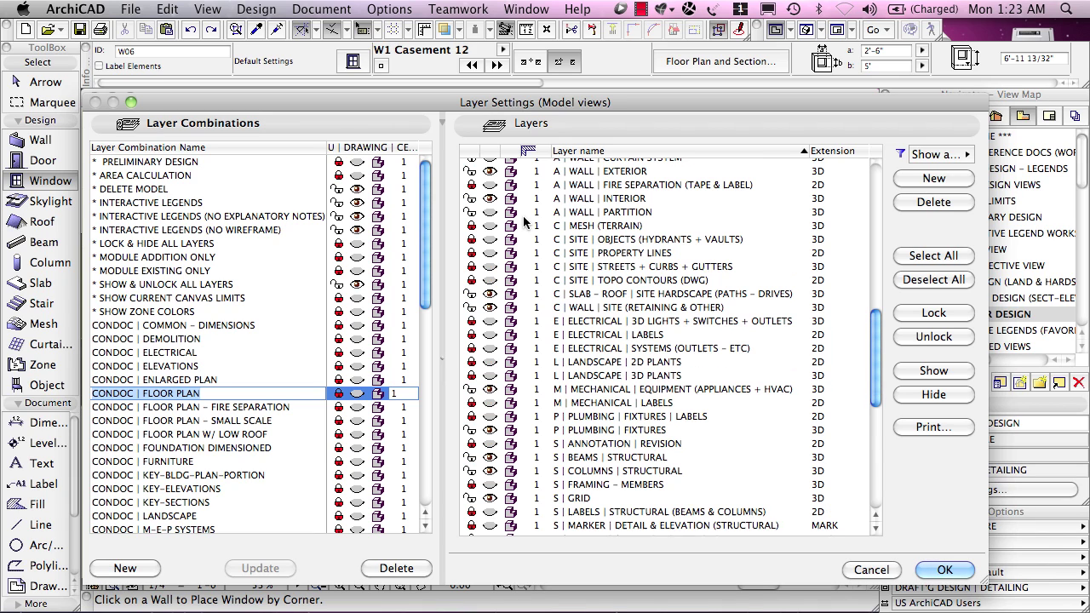
pyautogui.scroll(2, 523, 215)
pyautogui.click(491, 214)
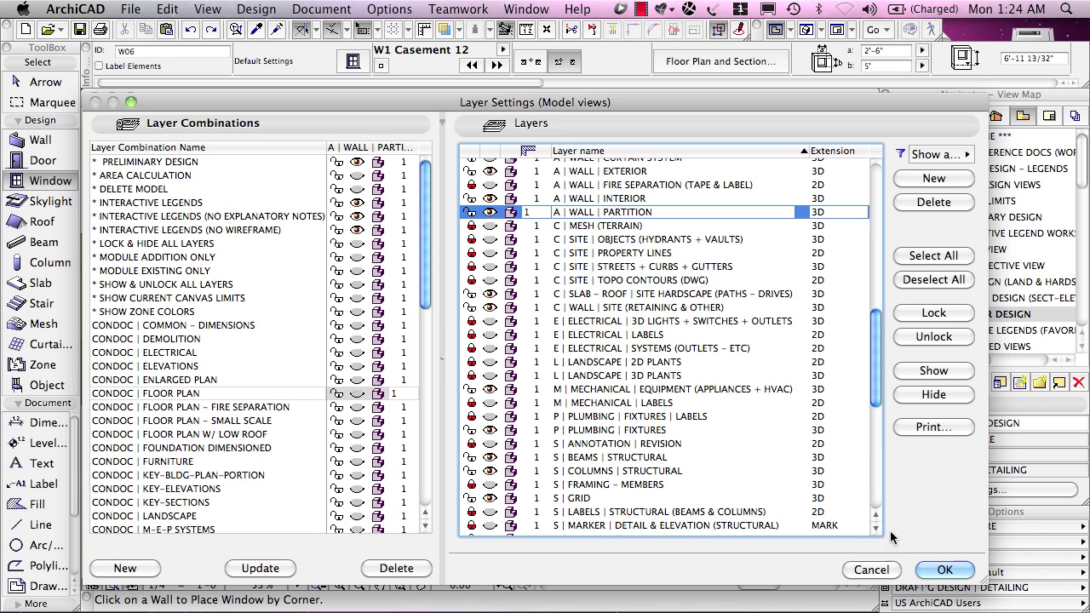
pyautogui.click(943, 571)
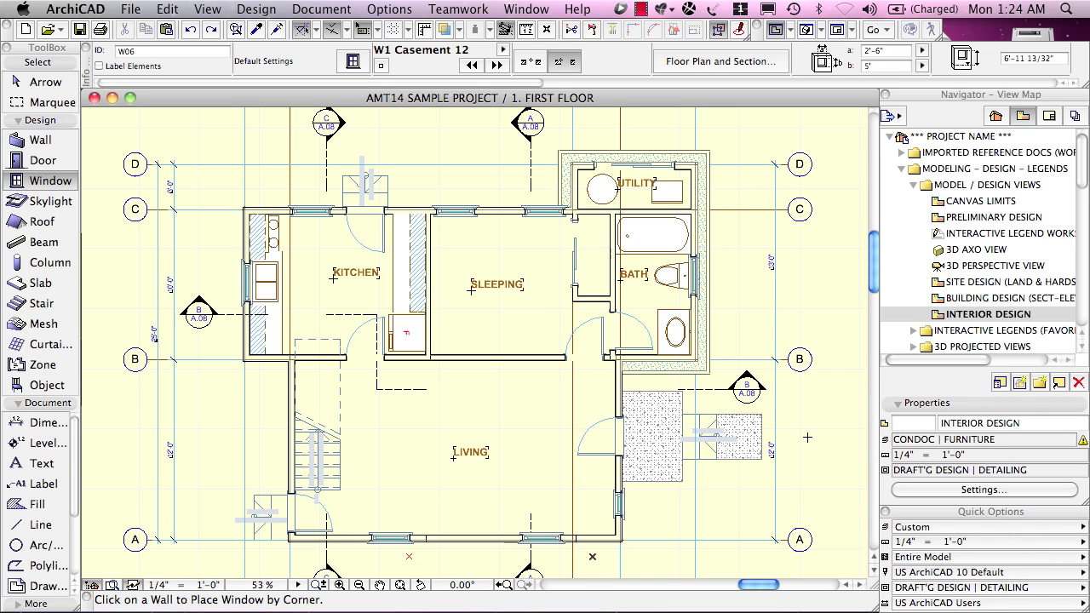
# Switch the first floor plan to the CONDOC | FLOOR PLAN layer combination.
pyautogui.click(972, 515)
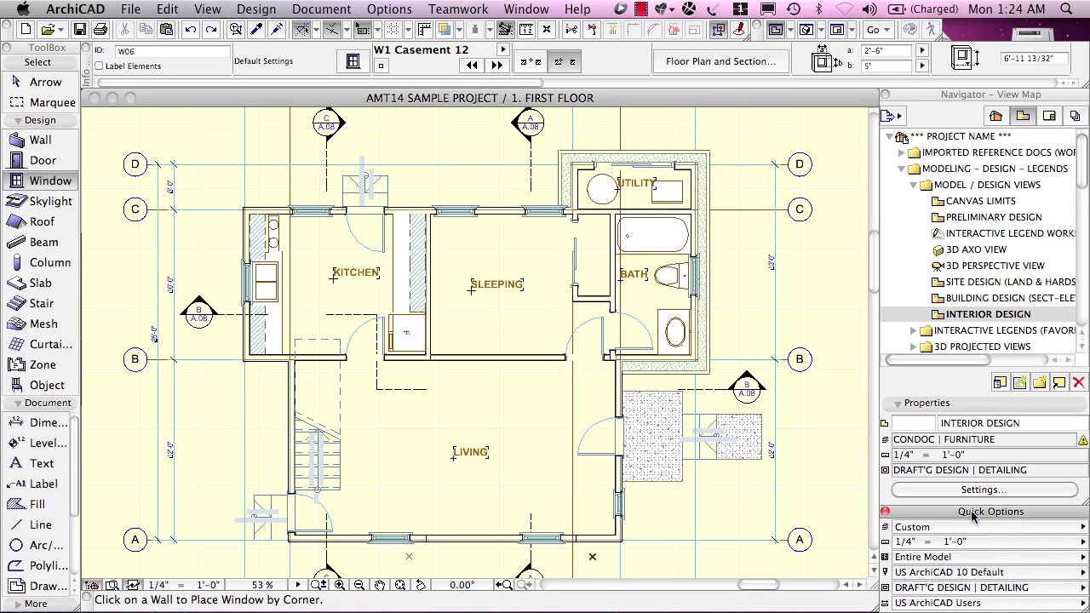
pyautogui.click(924, 526)
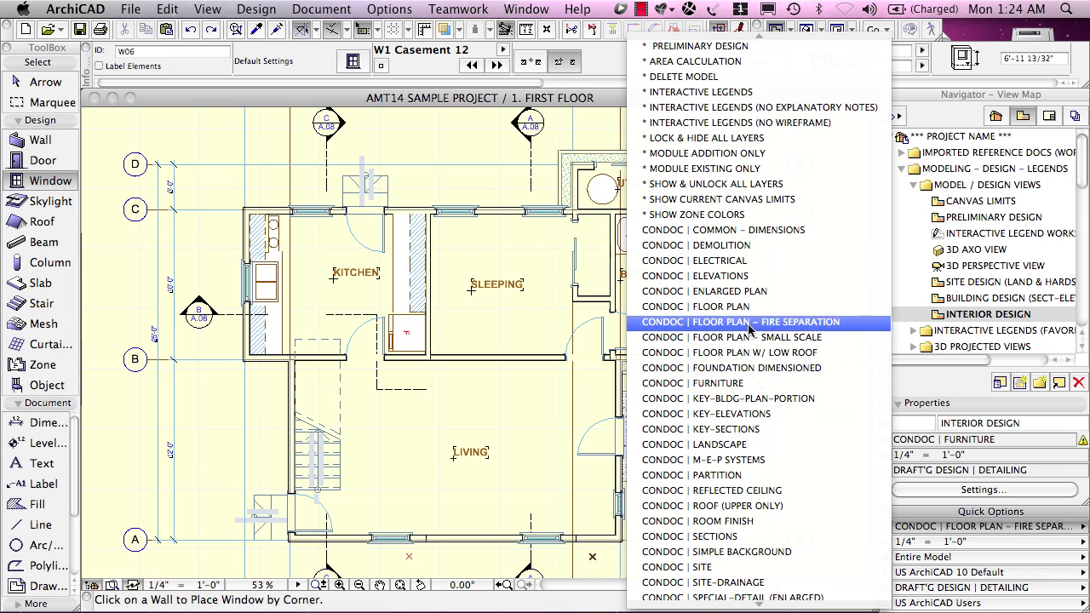
pyautogui.click(740, 314)
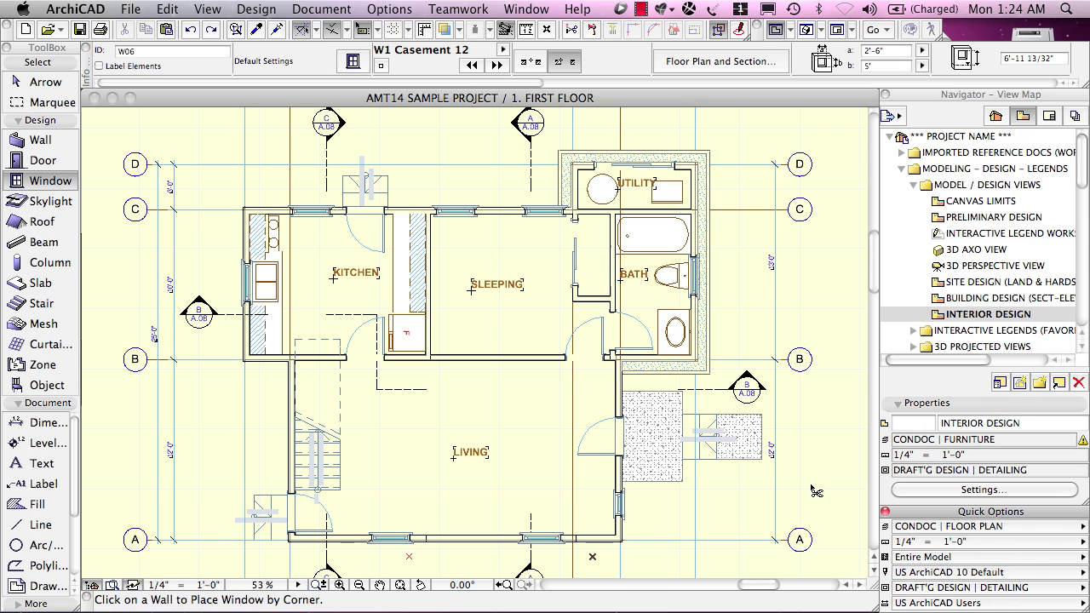
# Show the A | WALL | PARTITION layer, update the CONDOC | FLOOR PLAN combination with that change, and apply the layer settings.
pyautogui.press('super+l')
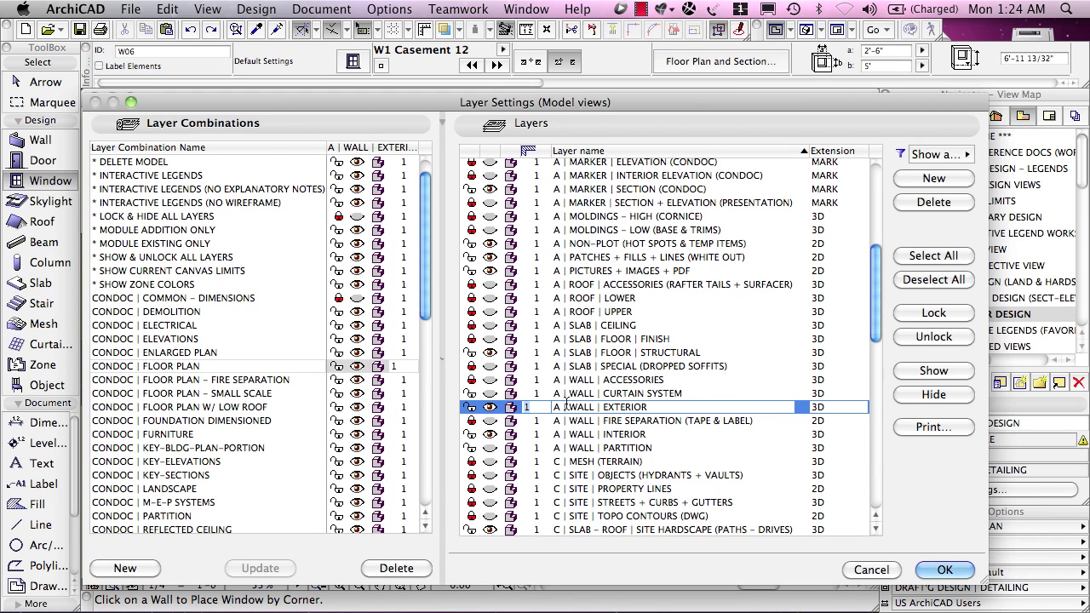
pyautogui.click(204, 367)
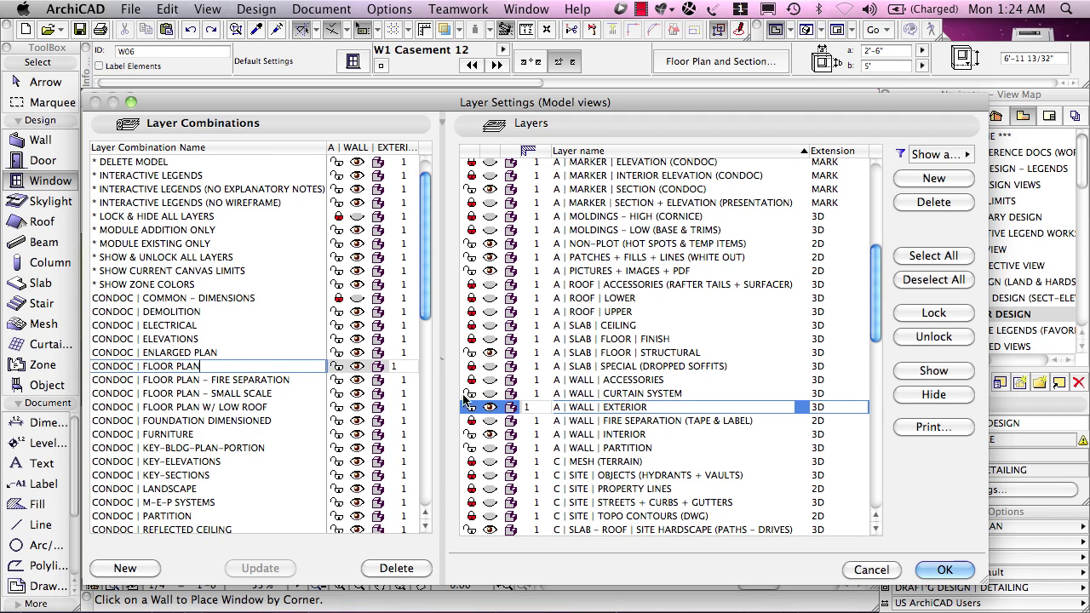
pyautogui.click(490, 448)
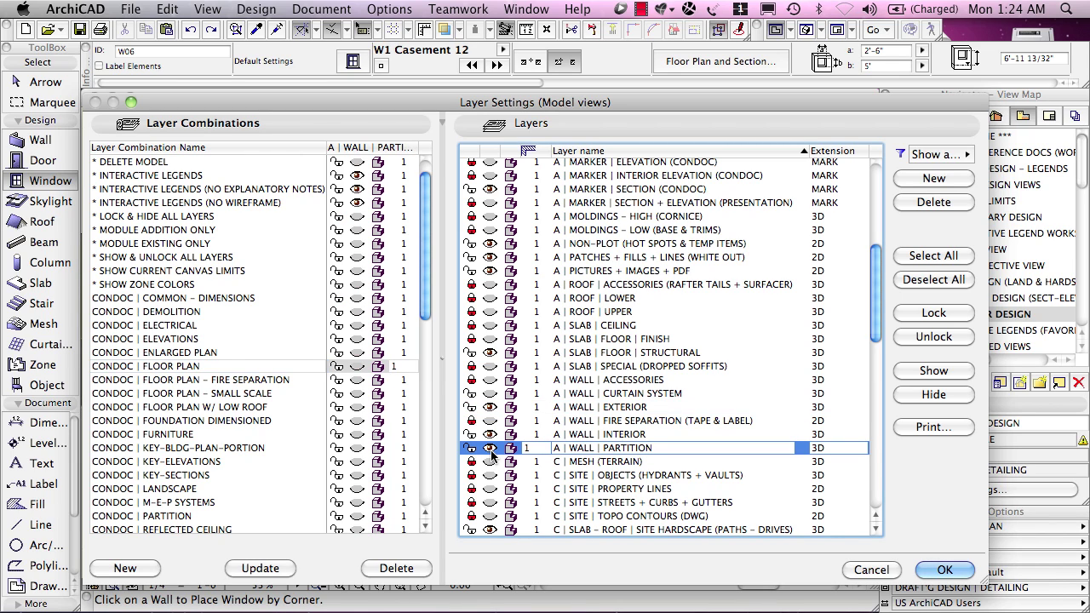
pyautogui.click(261, 568)
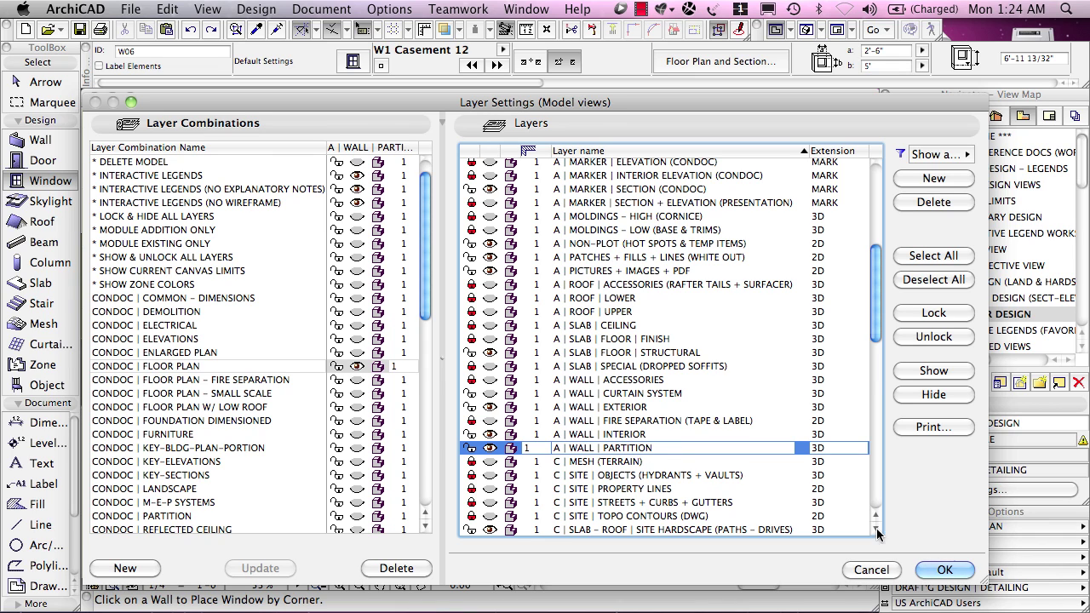
pyautogui.click(944, 570)
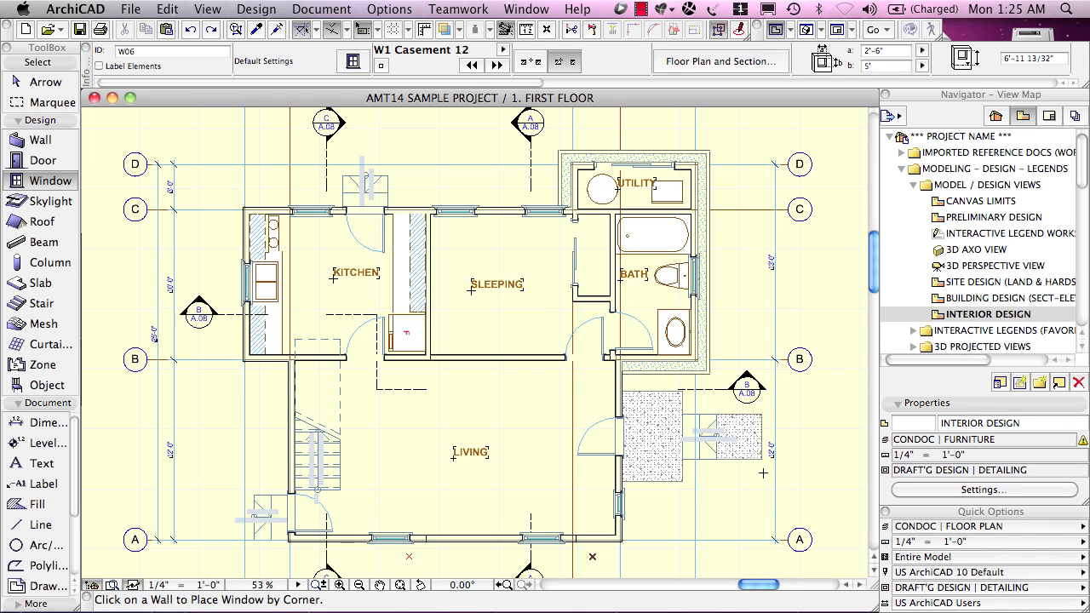
# Make the A | SLAB | CEILING layer visible and unlocked in the CONDOC | REFLECTED CEILING combination, and apply the layer settings.
pyautogui.press('super+l')
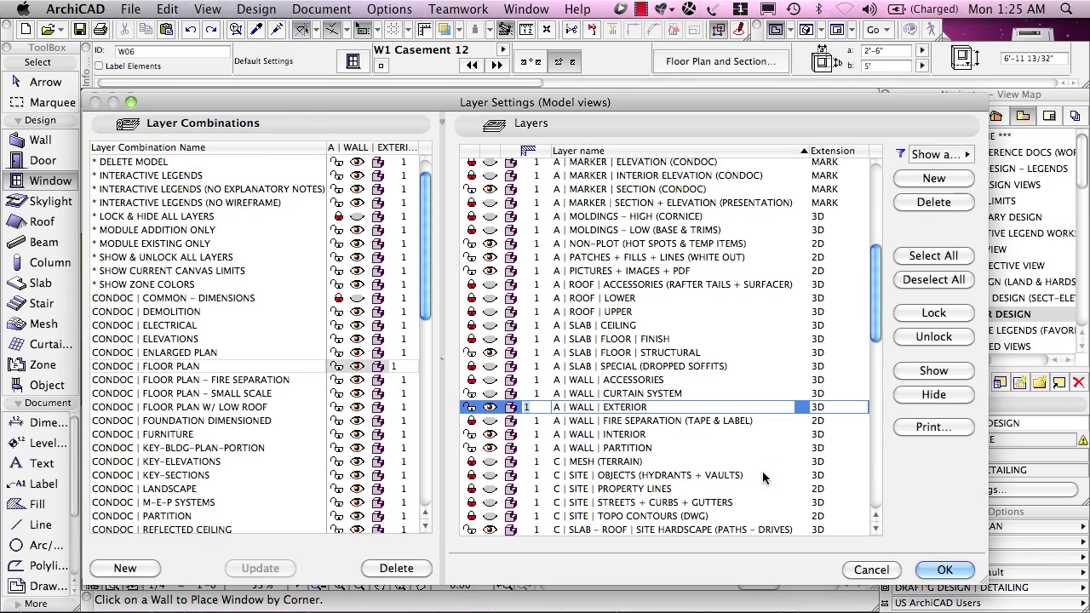
pyautogui.click(174, 366)
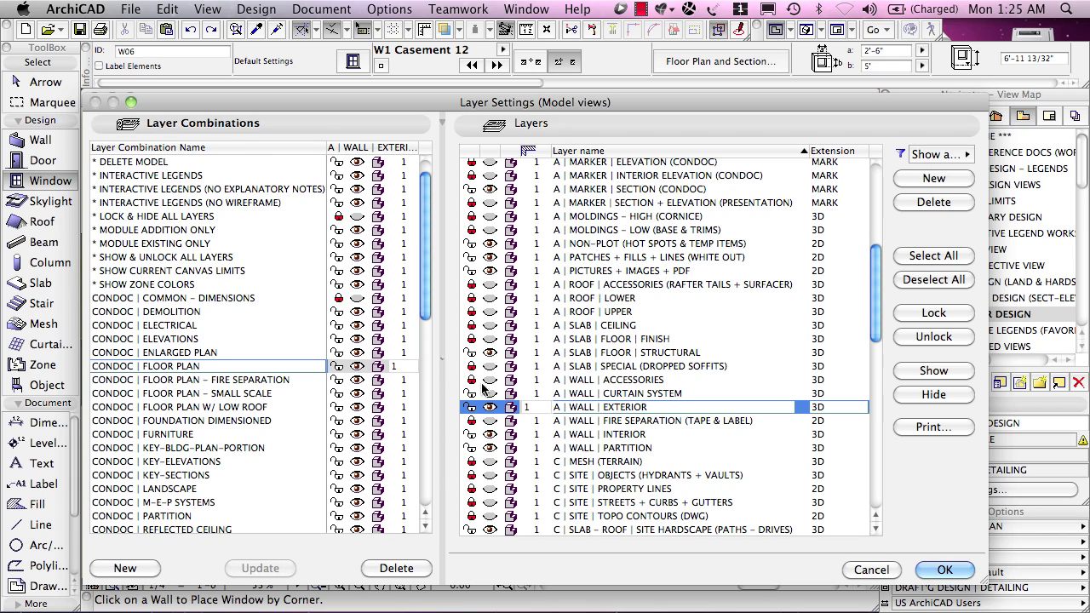
pyautogui.click(620, 326)
pyautogui.click(619, 326)
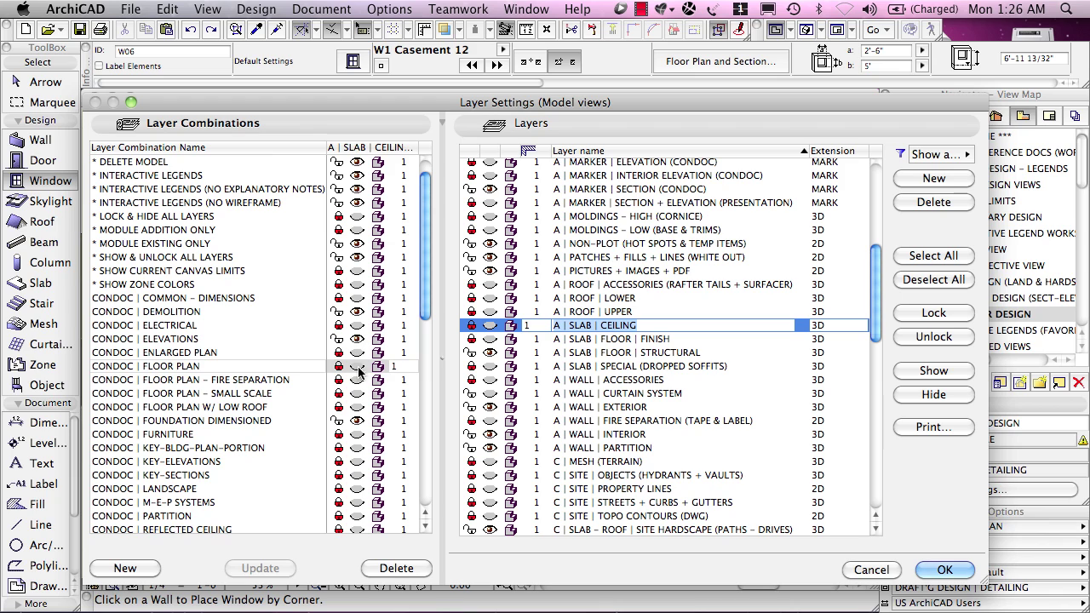
pyautogui.scroll(-5, 424, 307)
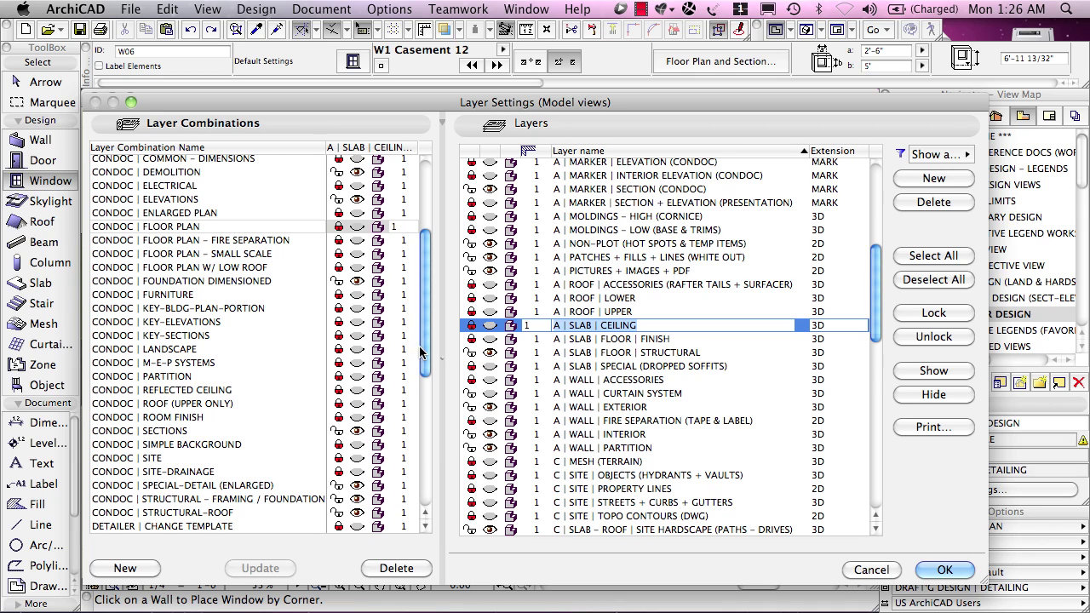
pyautogui.scroll(-4, 424, 347)
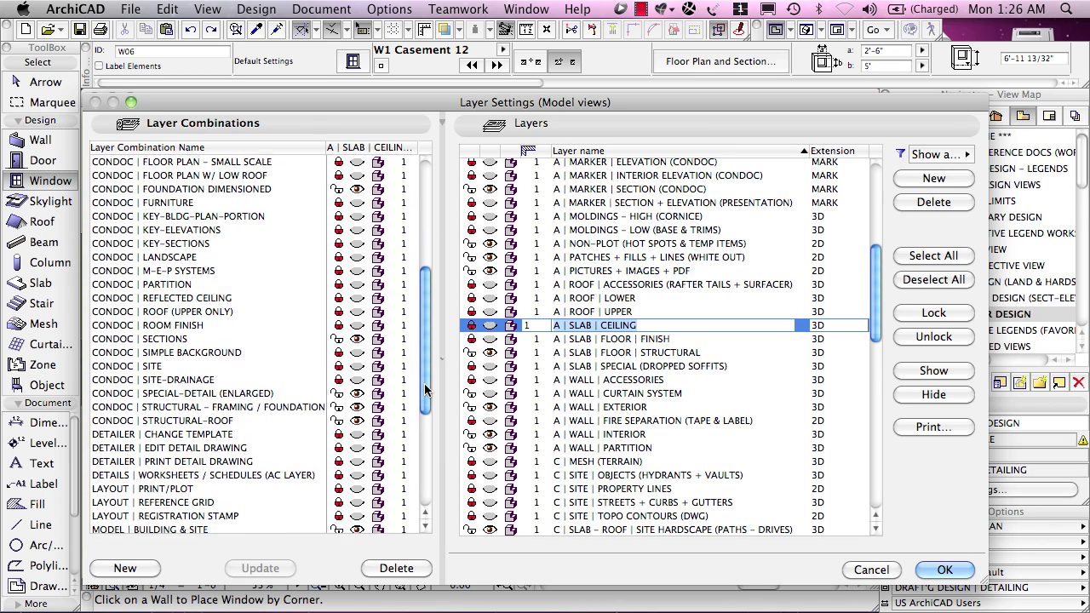
pyautogui.moveTo(424, 390); pyautogui.dragTo(425, 397)
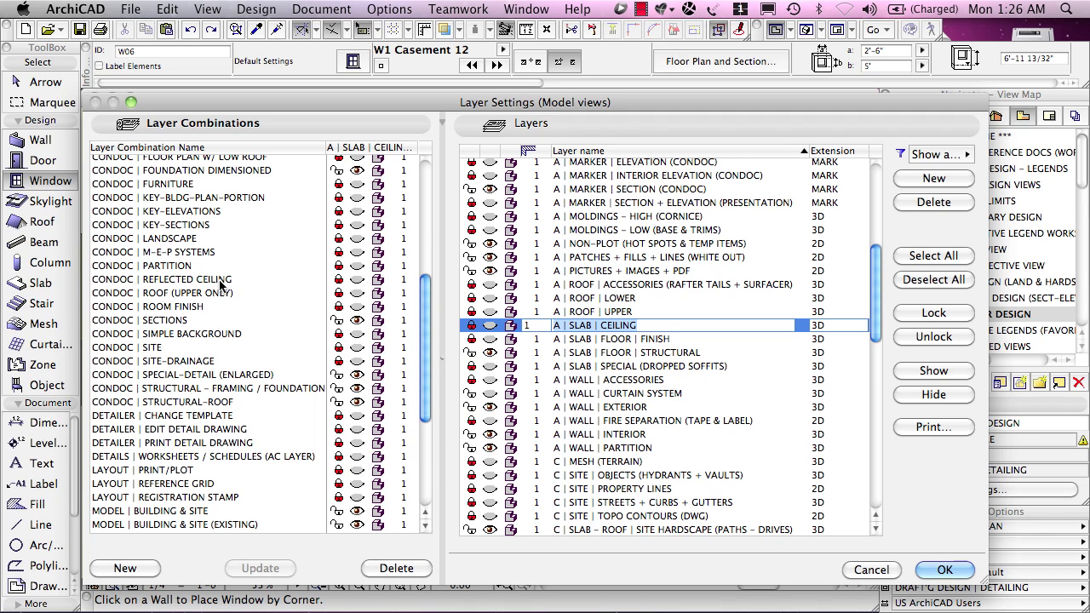
pyautogui.click(356, 279)
pyautogui.click(357, 284)
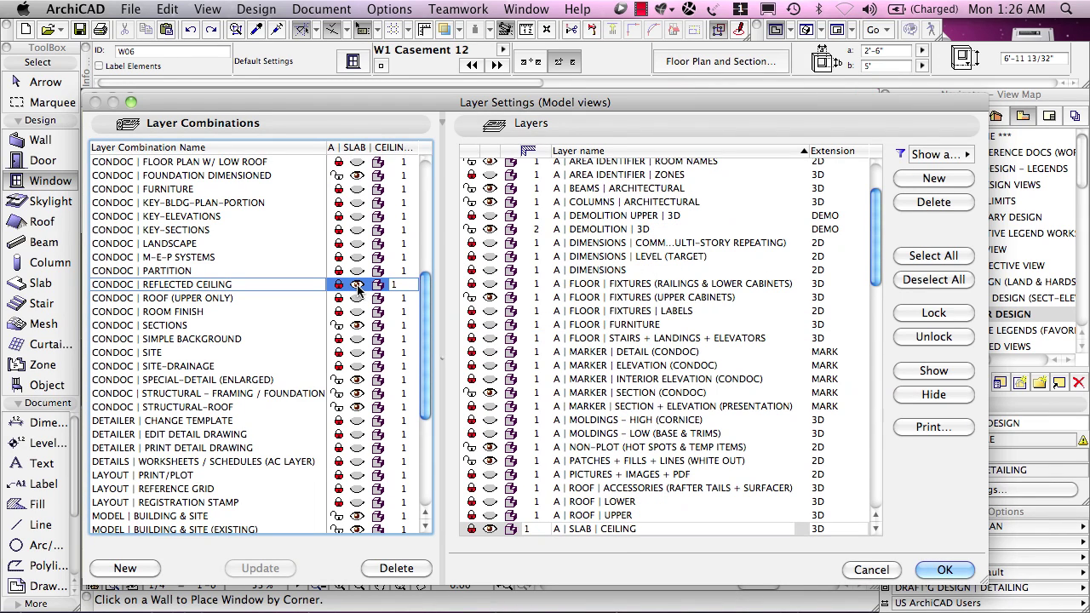
pyautogui.click(338, 285)
pyautogui.click(944, 572)
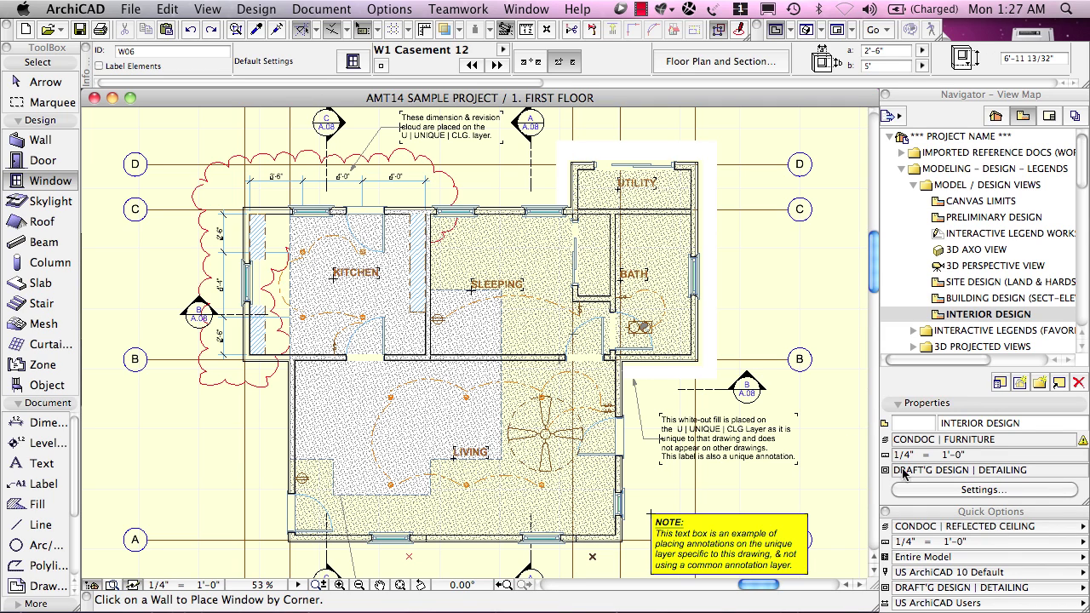
# Change the plan's active layer combination to CONDOC | FURNITURE.
pyautogui.click(971, 512)
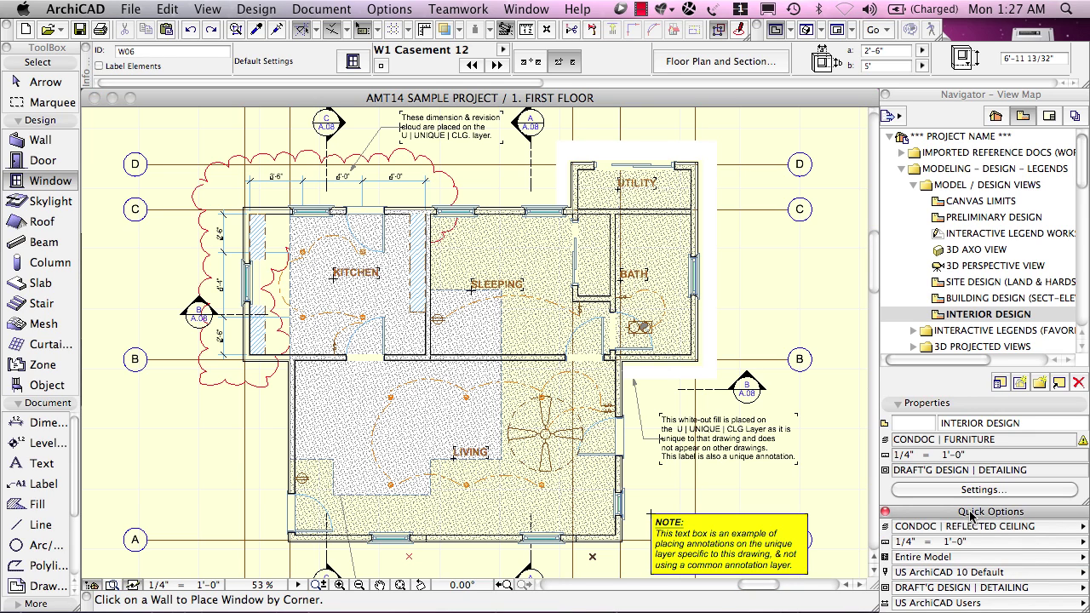
pyautogui.click(970, 528)
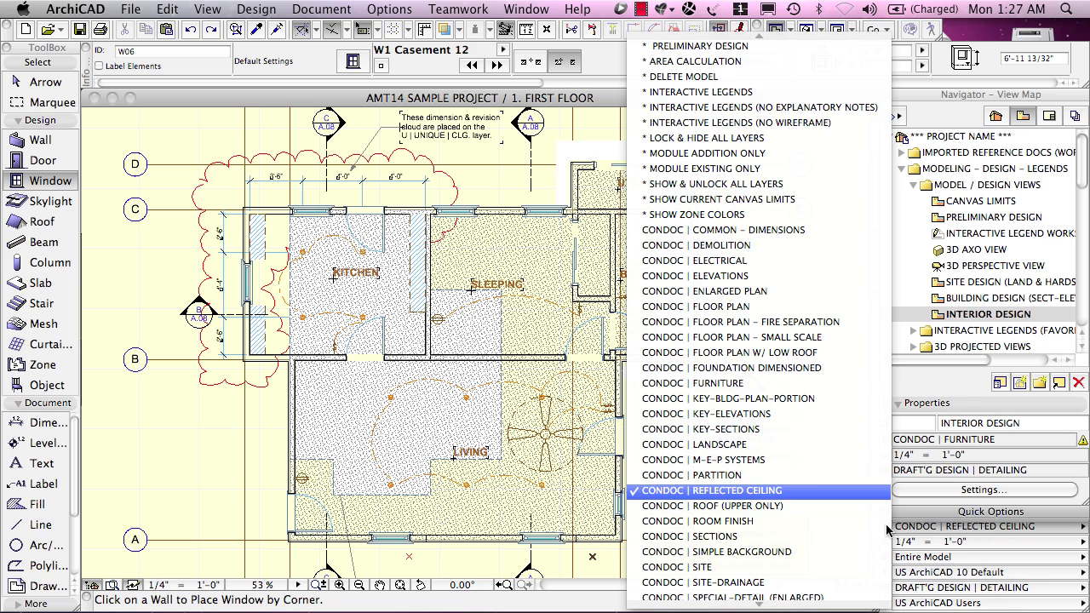
pyautogui.click(726, 384)
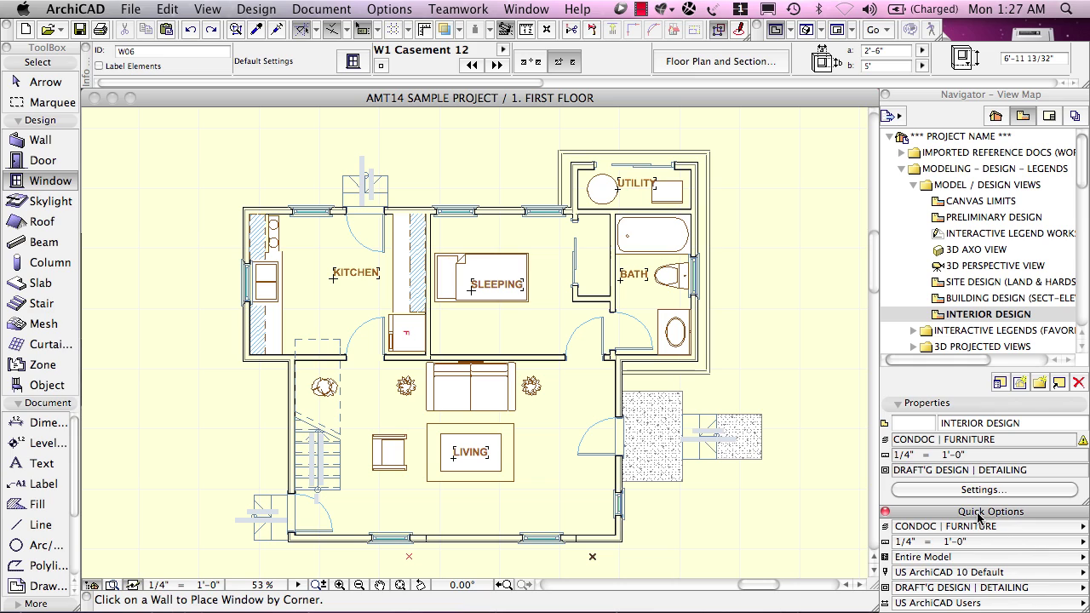
# Close and reopen the Quick Options palette, place it over the plan, and load the CONDOC | FLOOR PLAN combination from it.
pyautogui.click(885, 511)
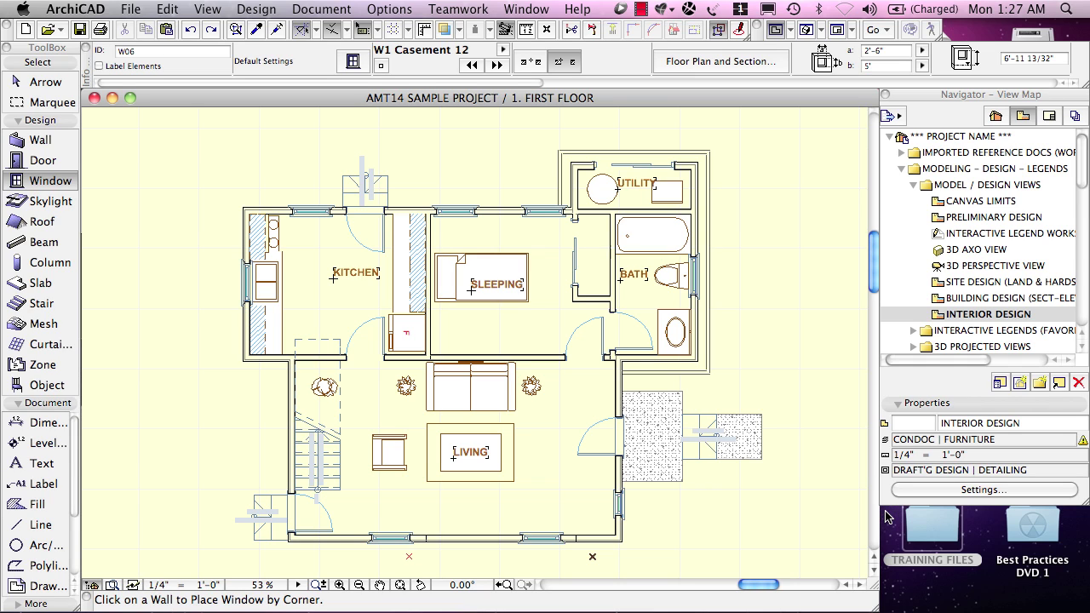
pyautogui.click(133, 586)
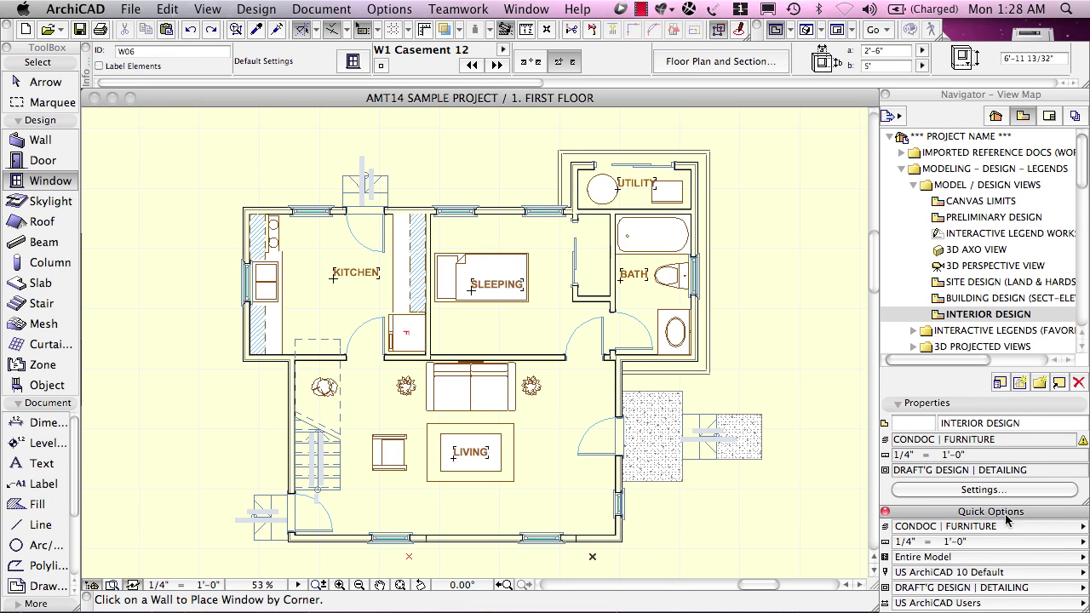
pyautogui.moveTo(998, 518); pyautogui.dragTo(710, 386)
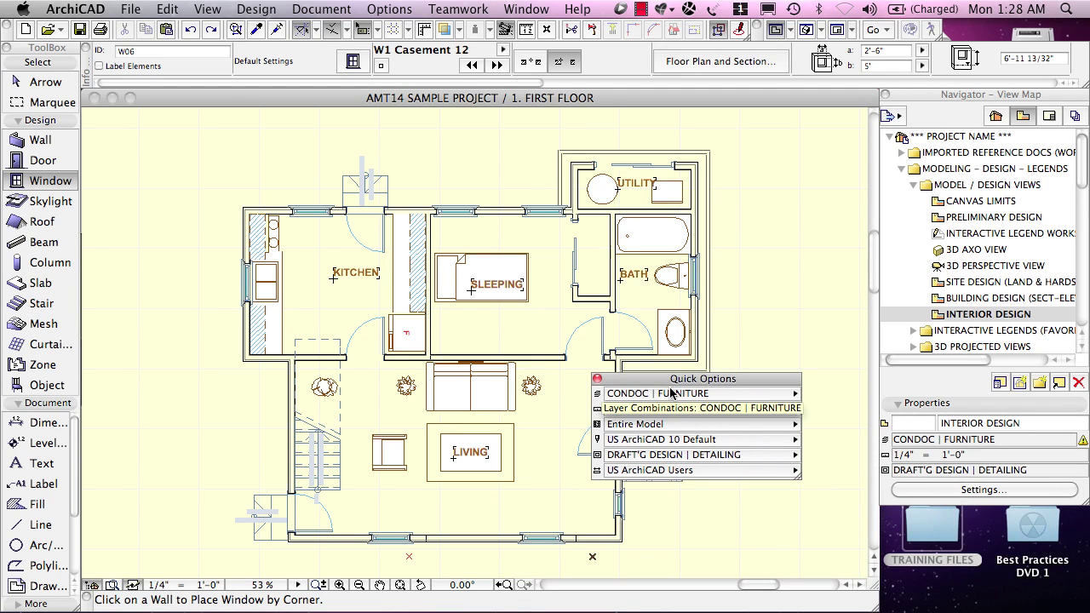
pyautogui.click(672, 393)
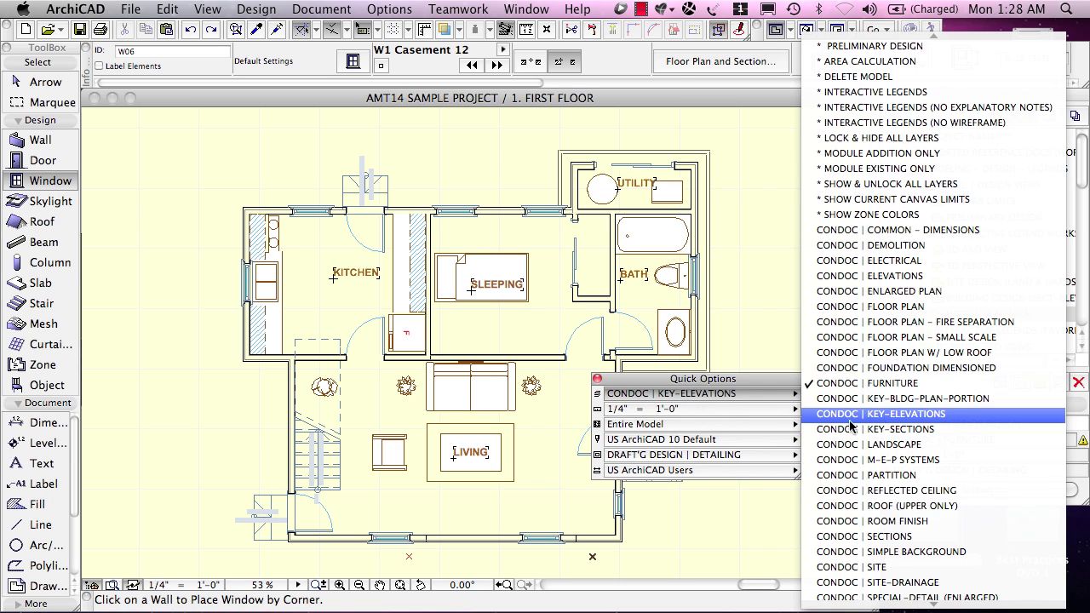
pyautogui.click(893, 307)
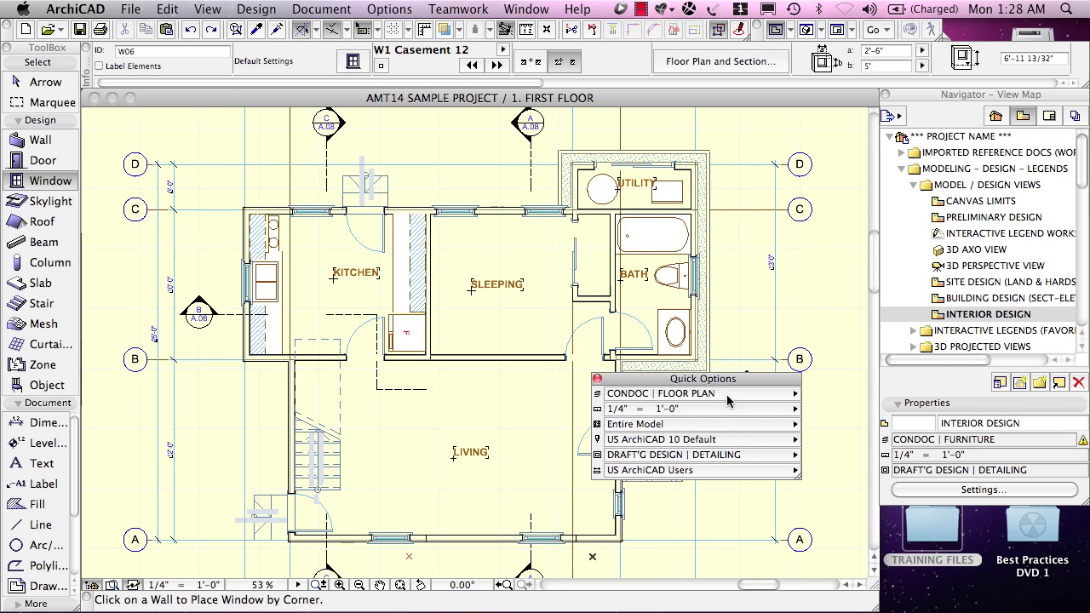
# Hide and redisplay the Quick Options palette, and move it back beneath the Navigator.
pyautogui.click(134, 586)
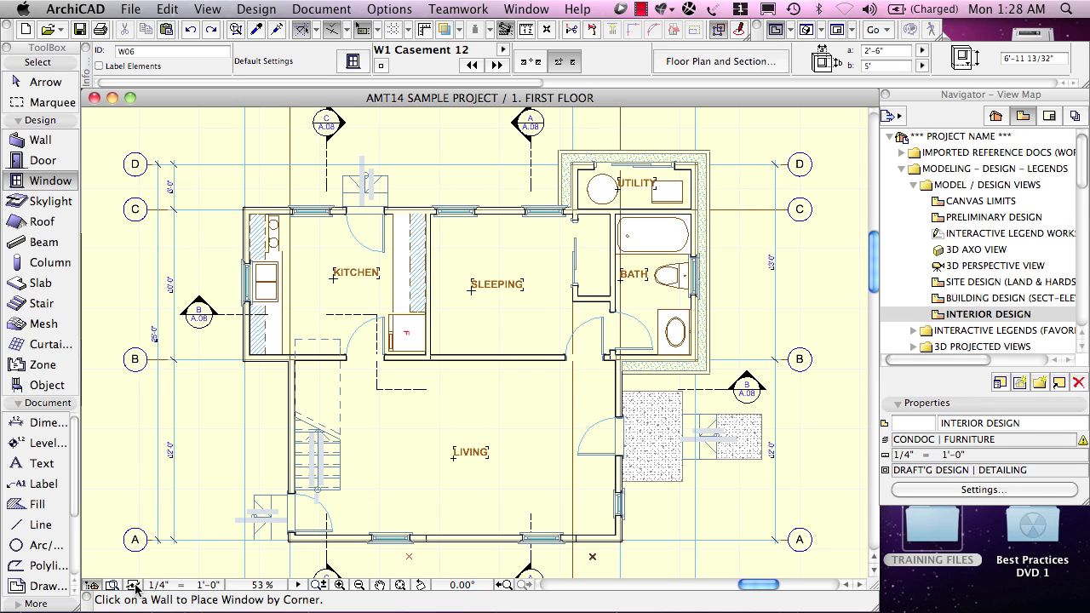
pyautogui.click(133, 586)
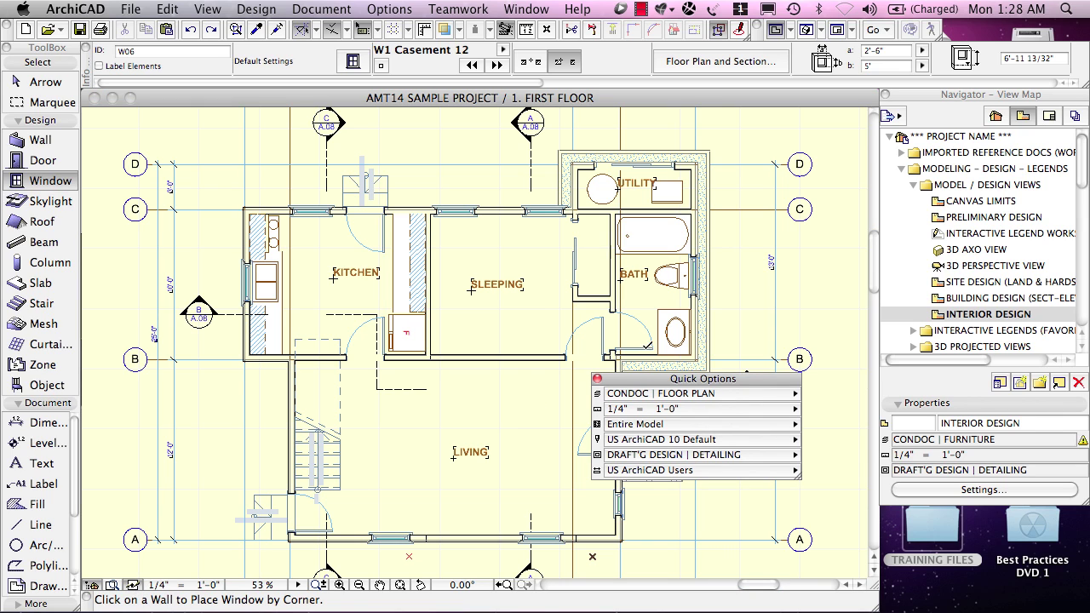
pyautogui.moveTo(620, 383); pyautogui.dragTo(900, 522)
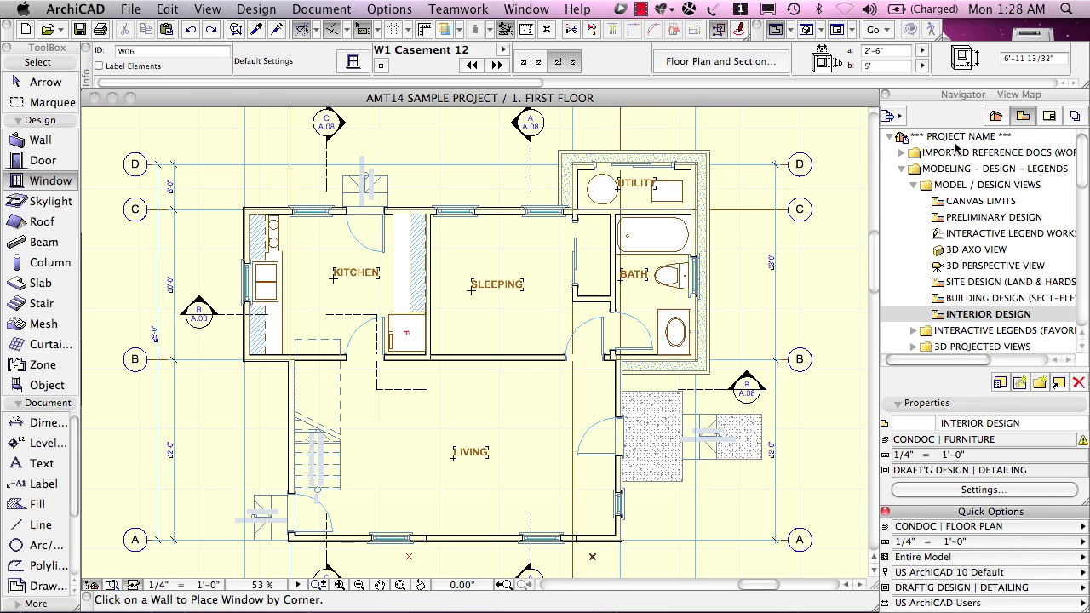
# Open the 1. FIRST FLOOR PLAN view from the FLOOR PLANS 1/4" folder of the View Map and review its view settings without changes.
pyautogui.click(999, 118)
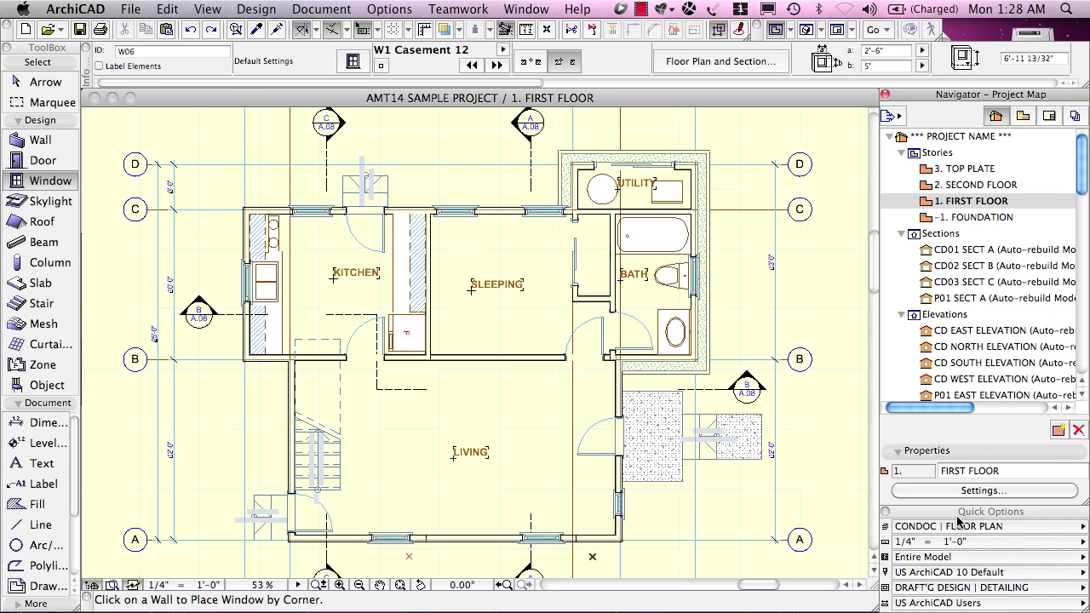
pyautogui.click(1023, 117)
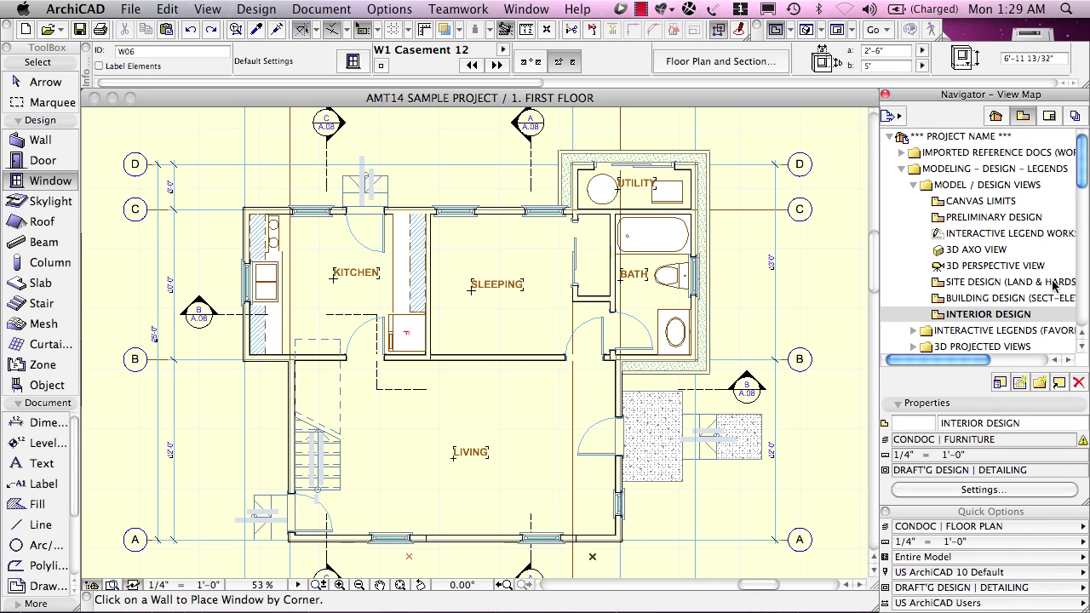
pyautogui.moveTo(1084, 189); pyautogui.dragTo(1084, 246)
pyautogui.doubleClick(949, 277)
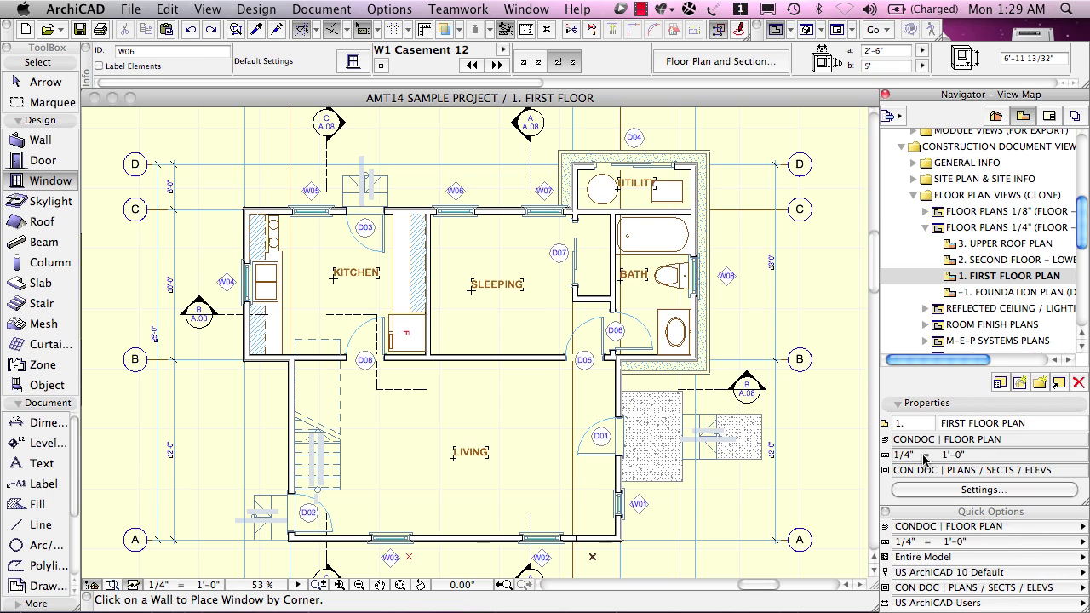
pyautogui.click(952, 493)
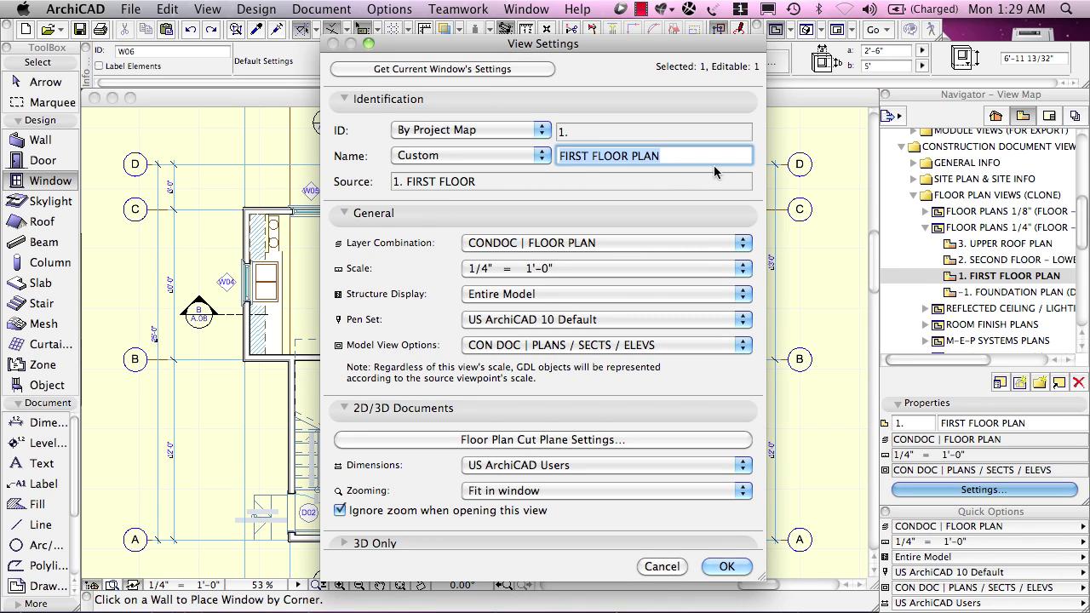
pyautogui.click(662, 567)
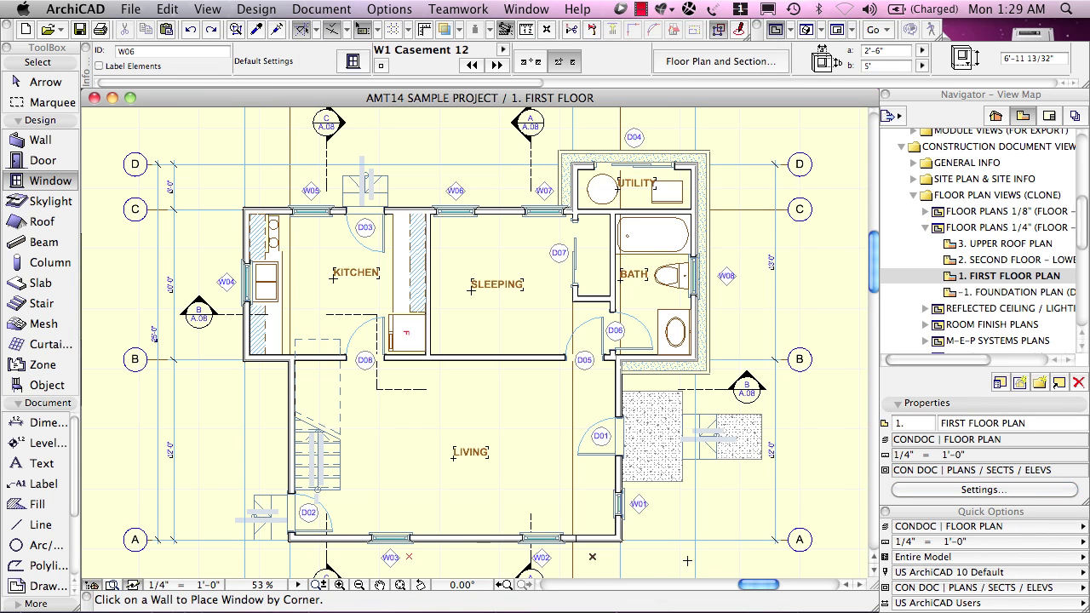
# Load the CONDOC | FURNITURE combination for the open plan and reselect the 1. FIRST FLOOR PLAN view in the View Map.
pyautogui.click(918, 528)
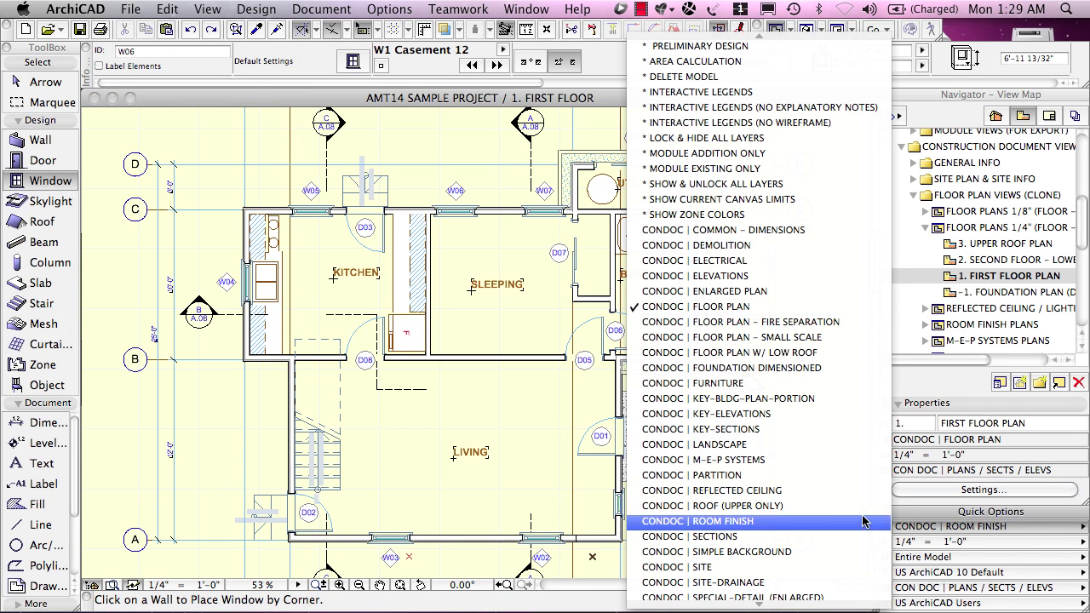
pyautogui.click(735, 383)
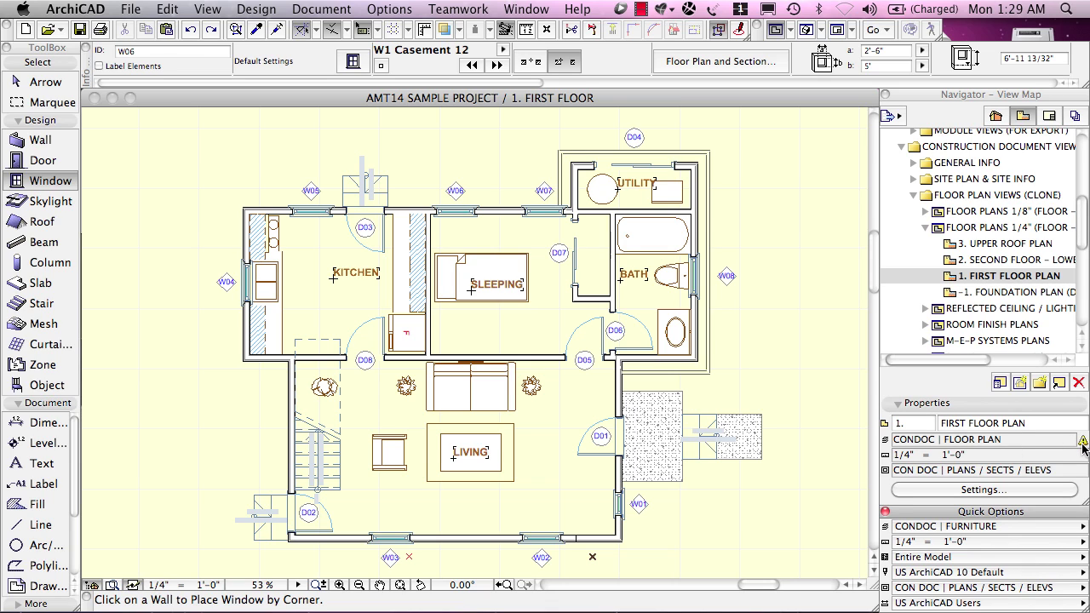
pyautogui.click(979, 277)
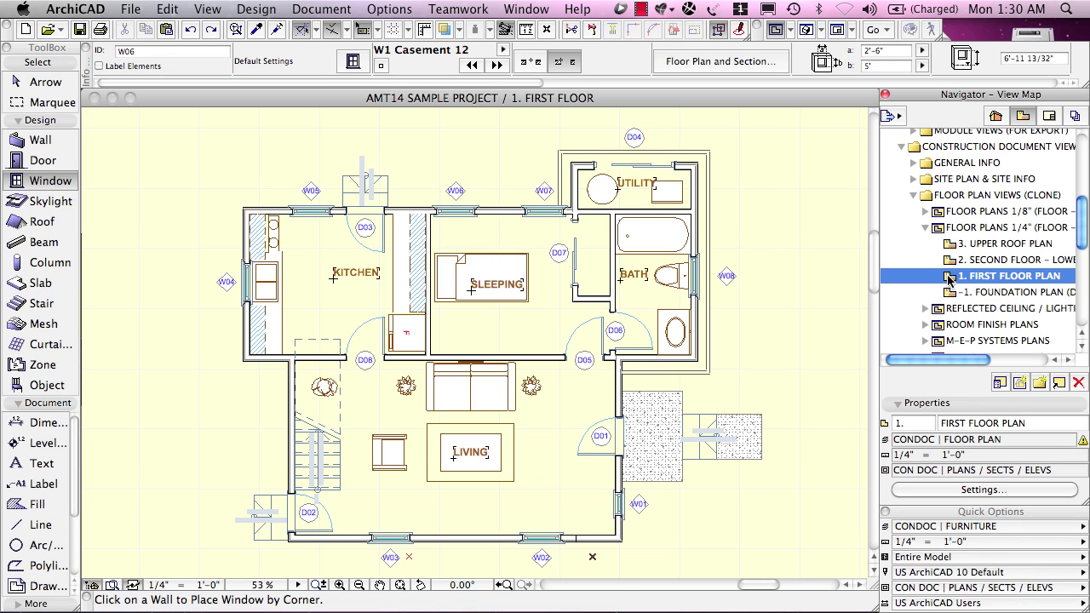
# Reopen the 1. FIRST FLOOR PLAN view, and open the 1. FIRST FLOOR LIGHTING / R.C.P. view from the View Map's reflected ceiling folder.
pyautogui.doubleClick(950, 280)
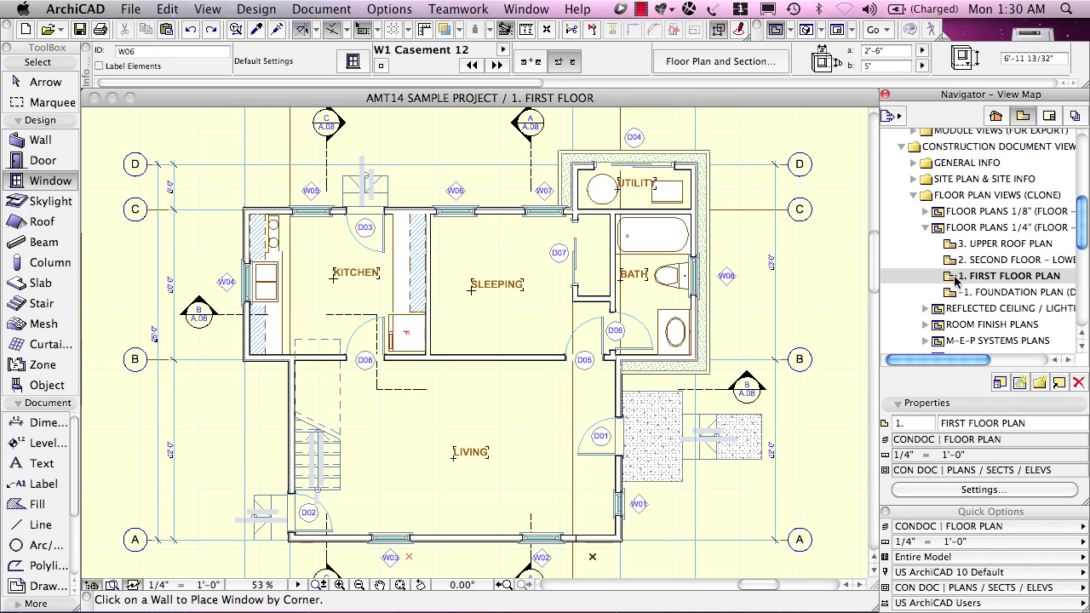
pyautogui.click(927, 309)
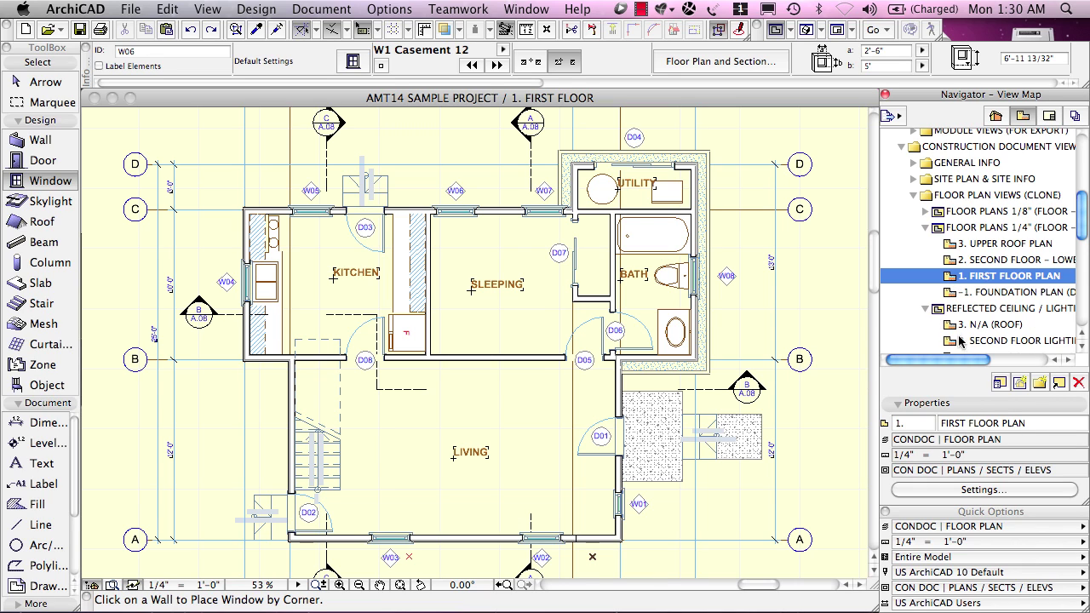
pyautogui.click(990, 342)
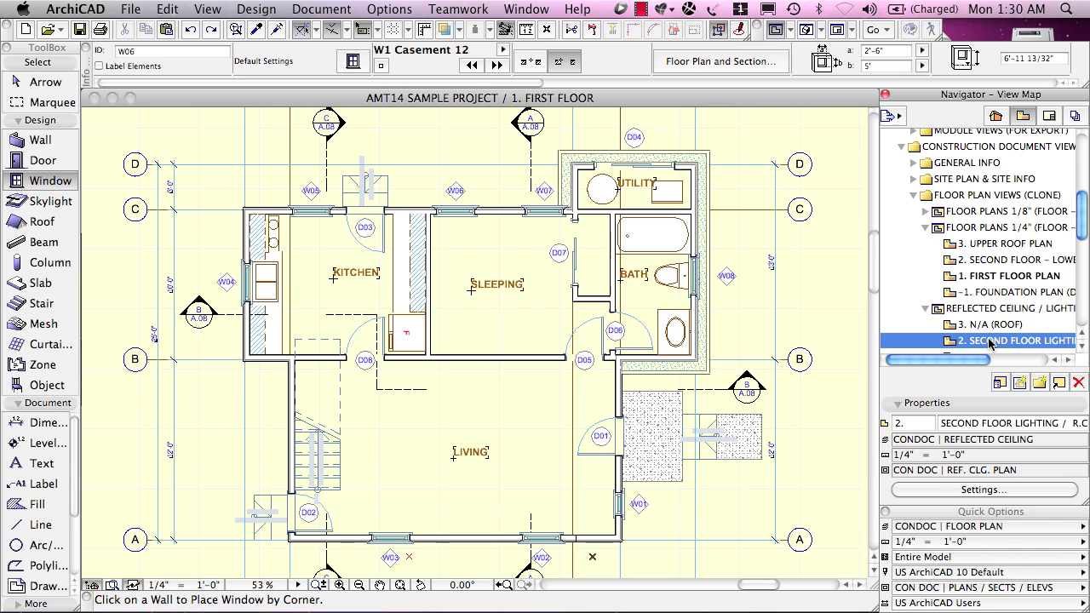
pyautogui.scroll(-2, 979, 336)
pyautogui.click(977, 331)
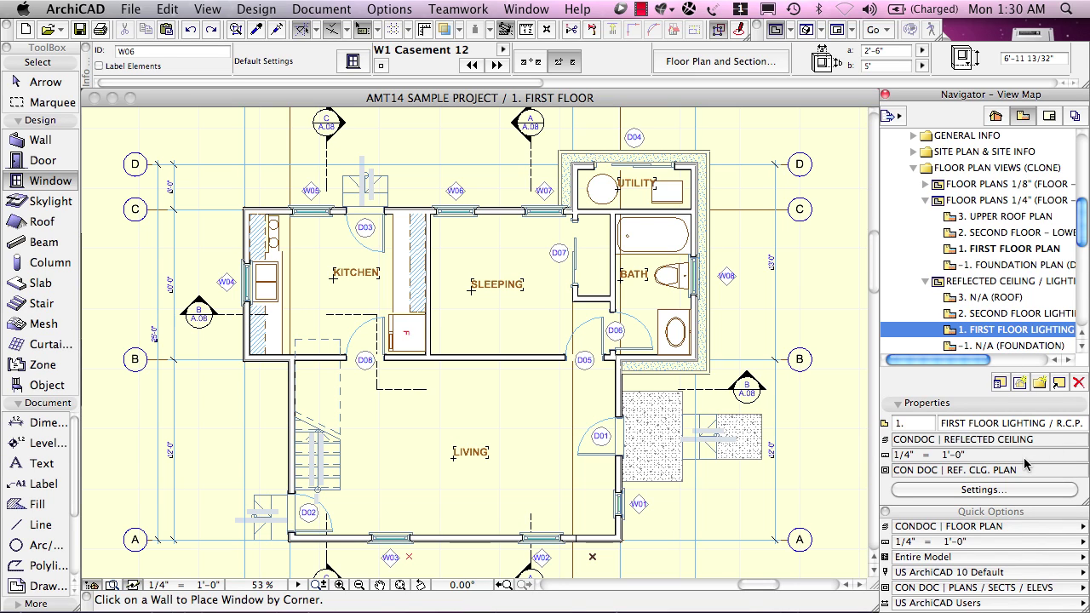
pyautogui.doubleClick(949, 331)
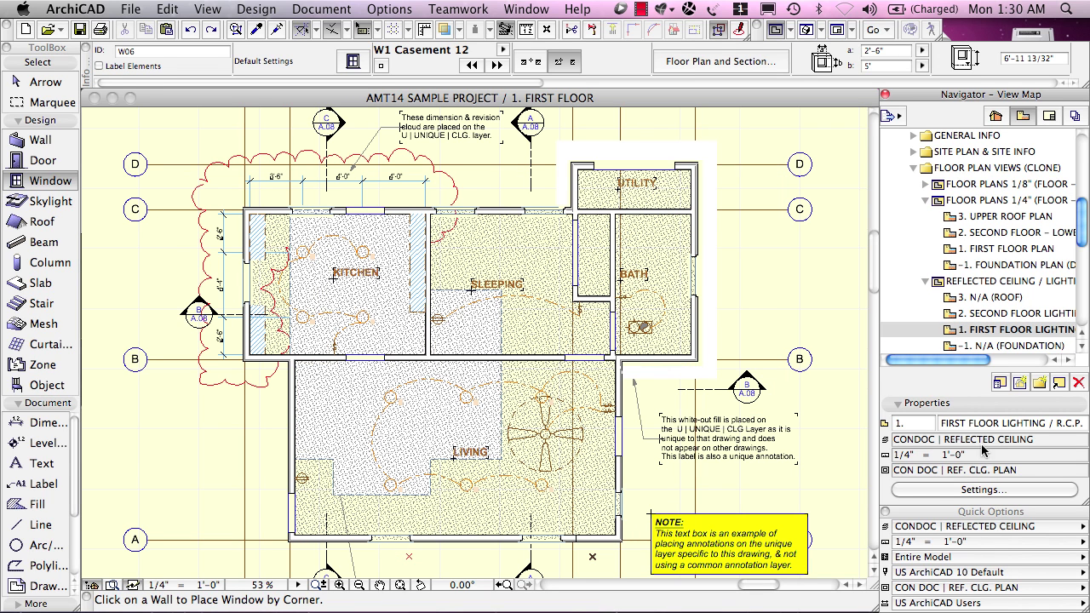
# Return to the 1. FIRST FLOOR PLAN view and load the CONDOC | REFLECTED CEILING layer combination for it.
pyautogui.click(948, 251)
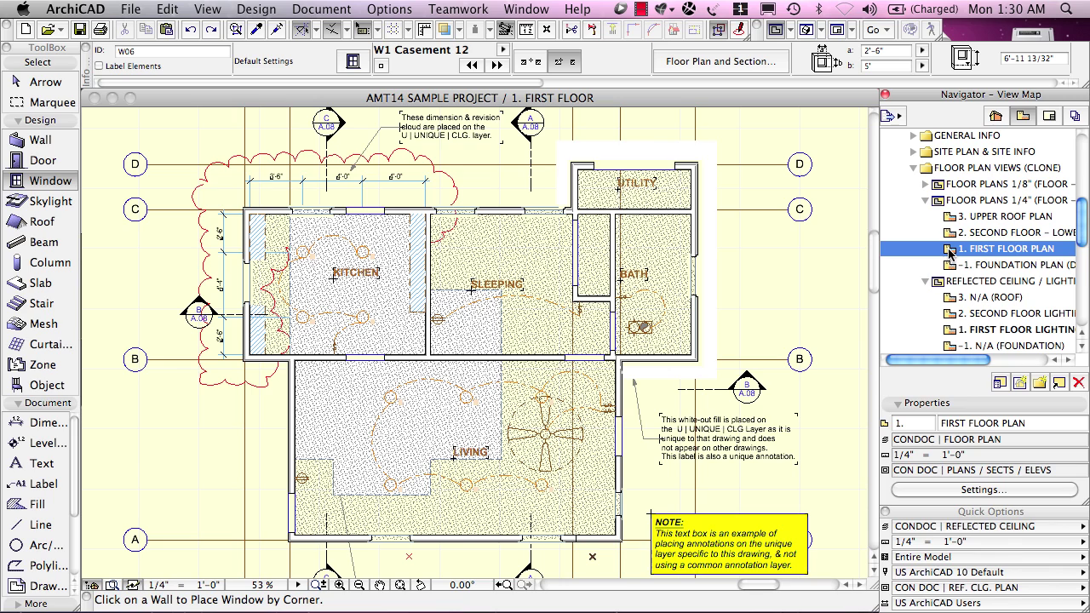
pyautogui.doubleClick(950, 250)
pyautogui.click(950, 249)
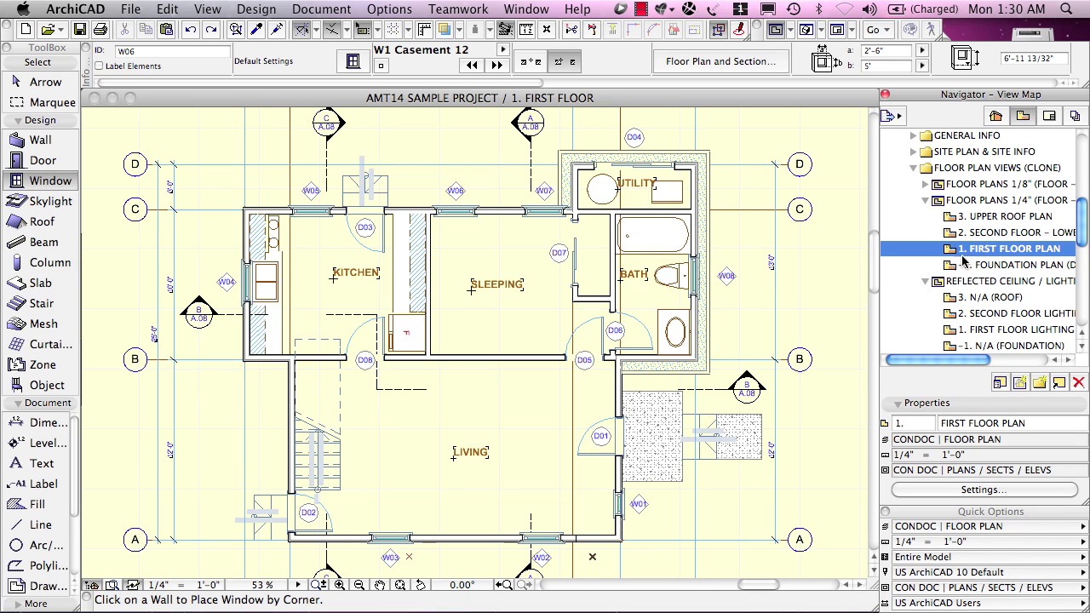
pyautogui.click(975, 528)
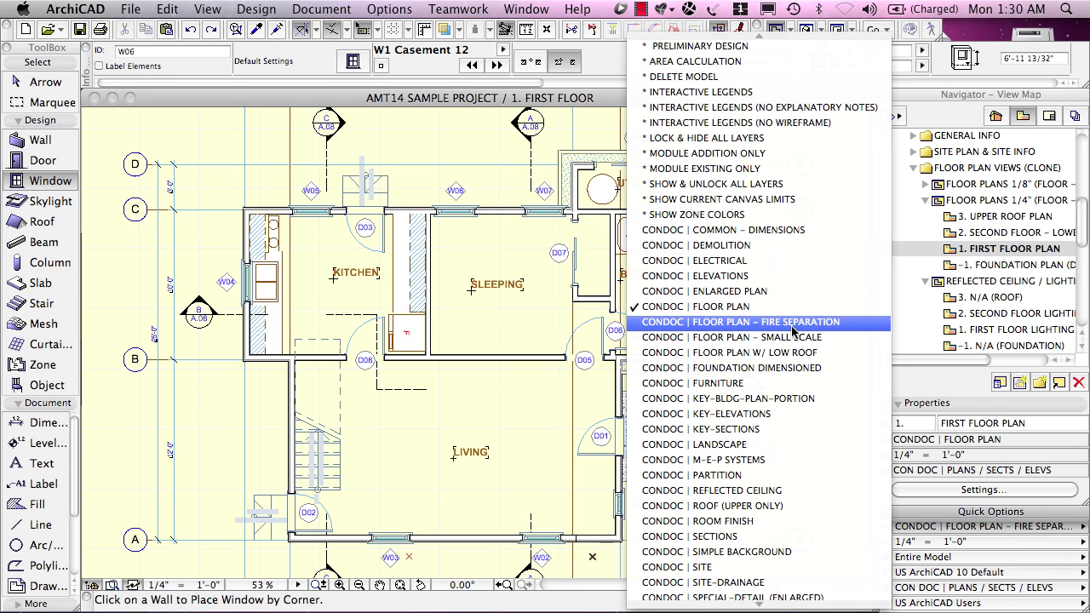
pyautogui.click(737, 491)
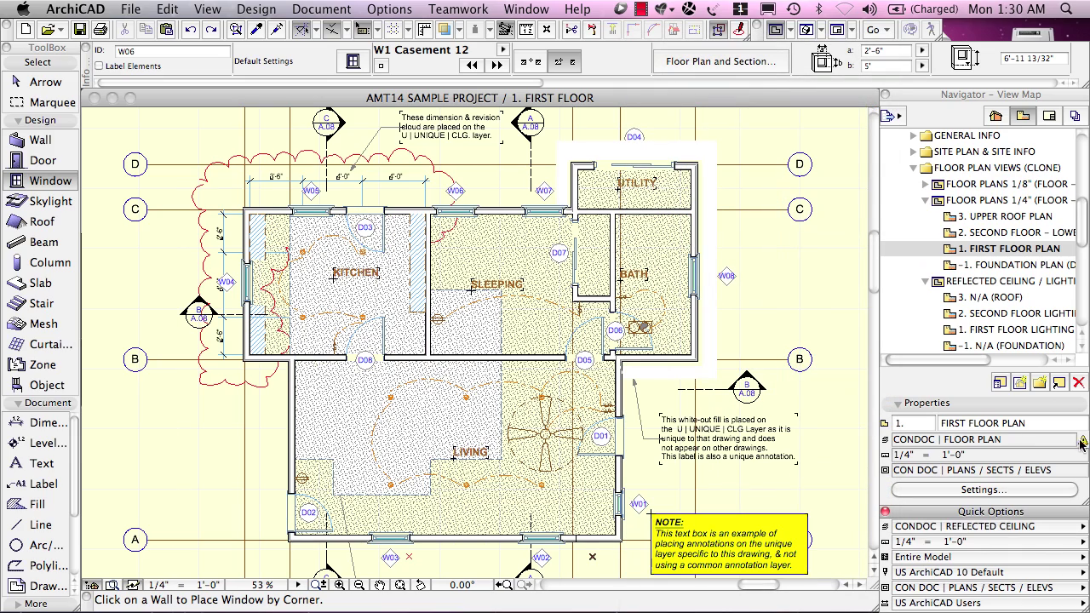